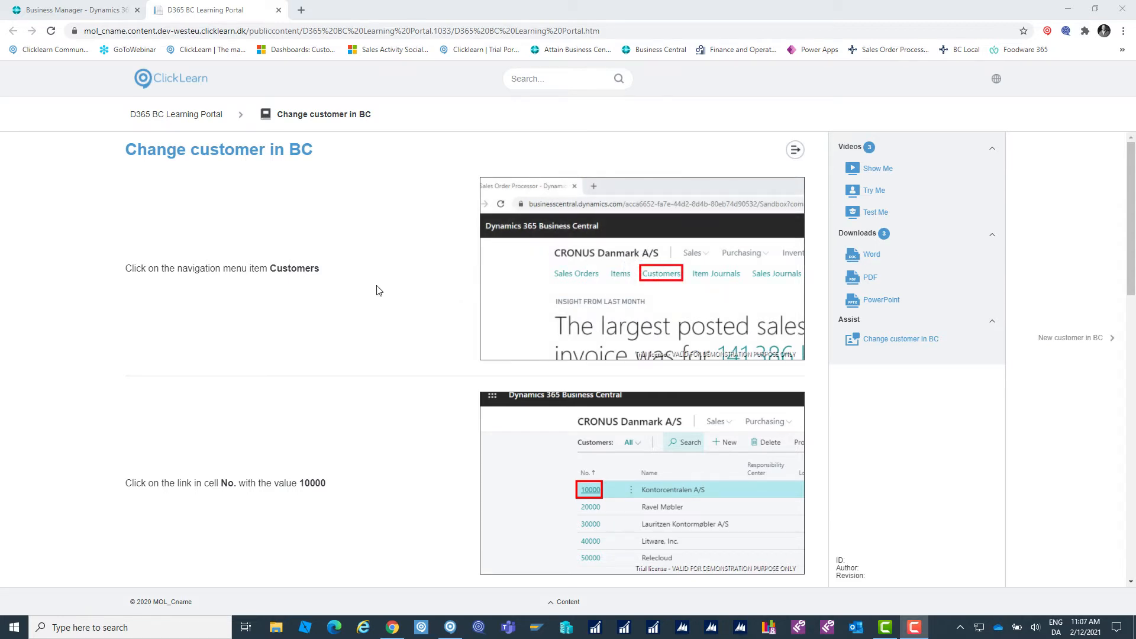
Step: Download the PowerPoint version of the Change customer in BC guide and open the presentation to view its slides
scroll(382, 289, down, 8)
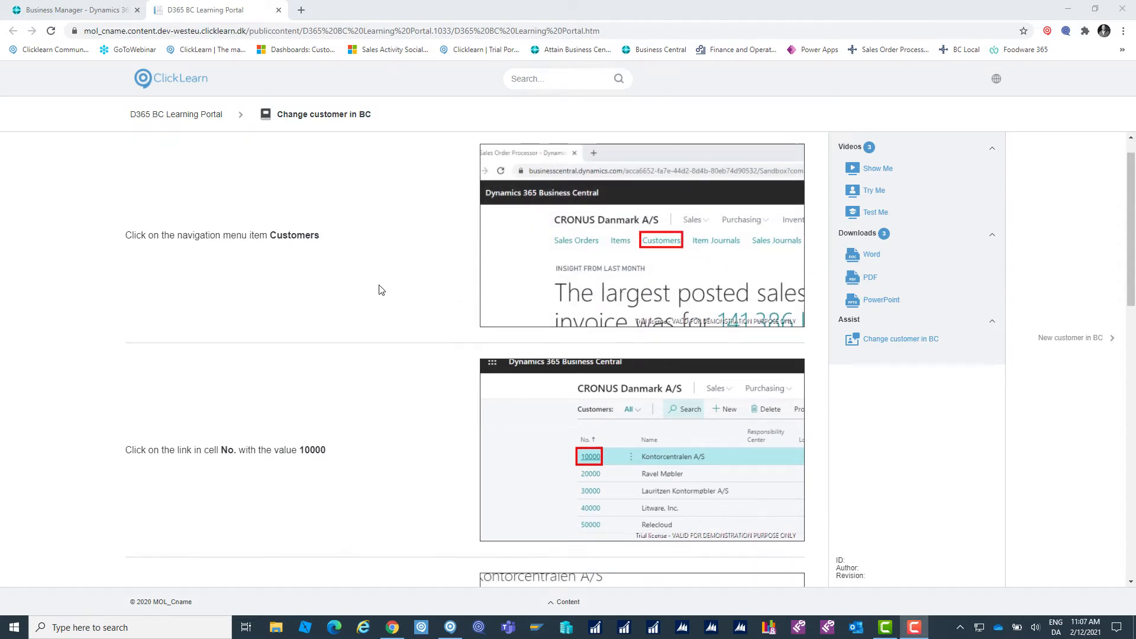
scroll(381, 290, down, 5)
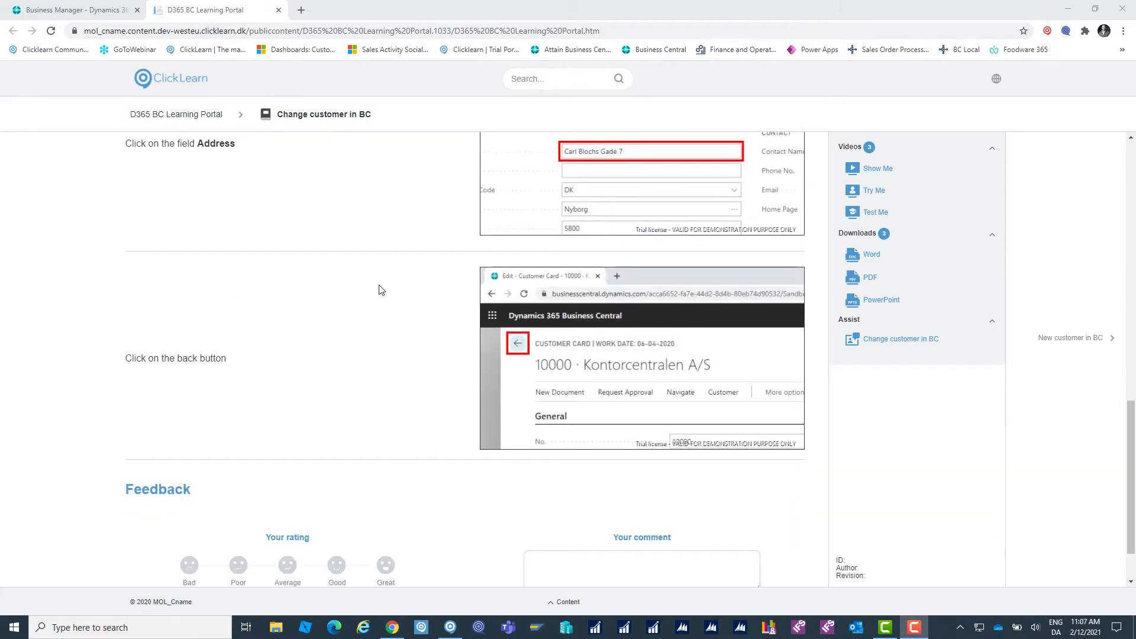
scroll(381, 290, up, 10)
scroll(381, 289, up, 2)
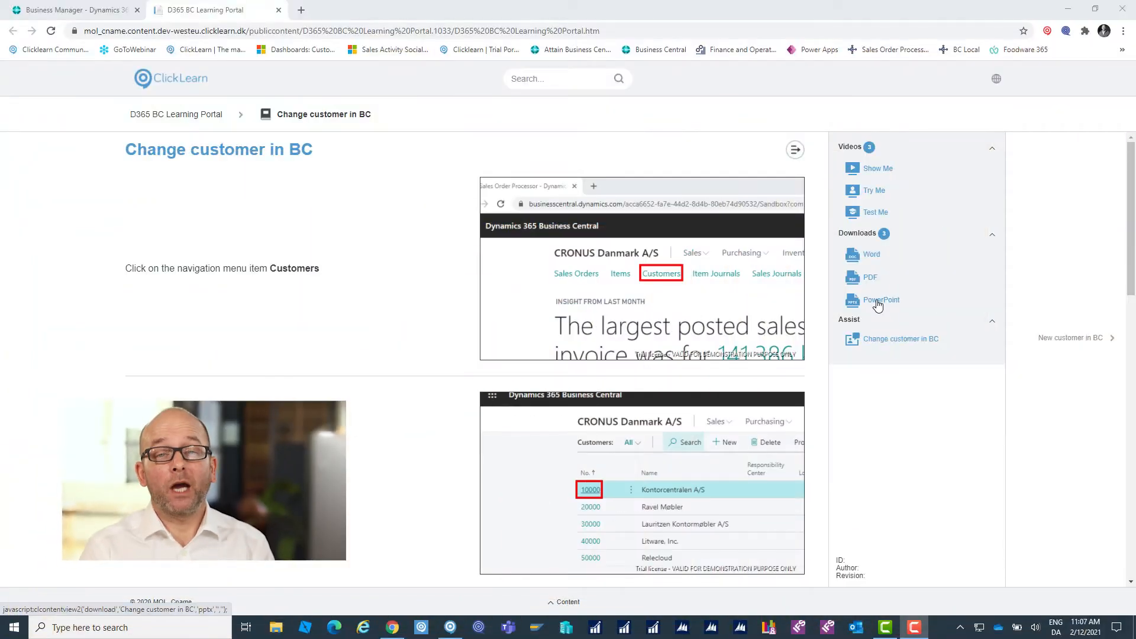
click(878, 302)
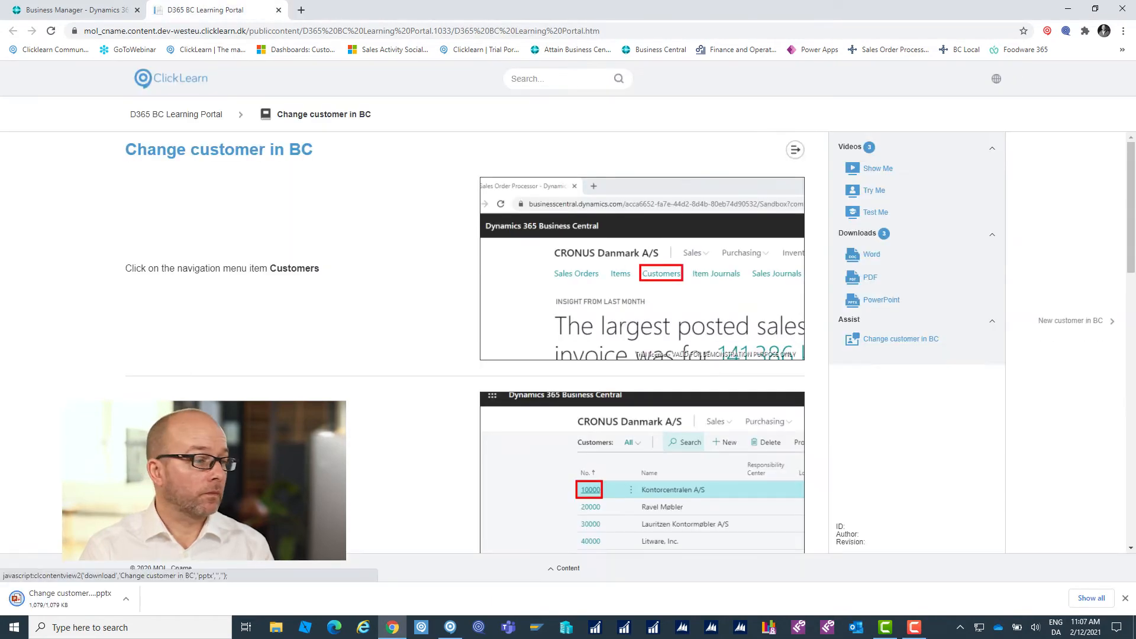
click(126, 604)
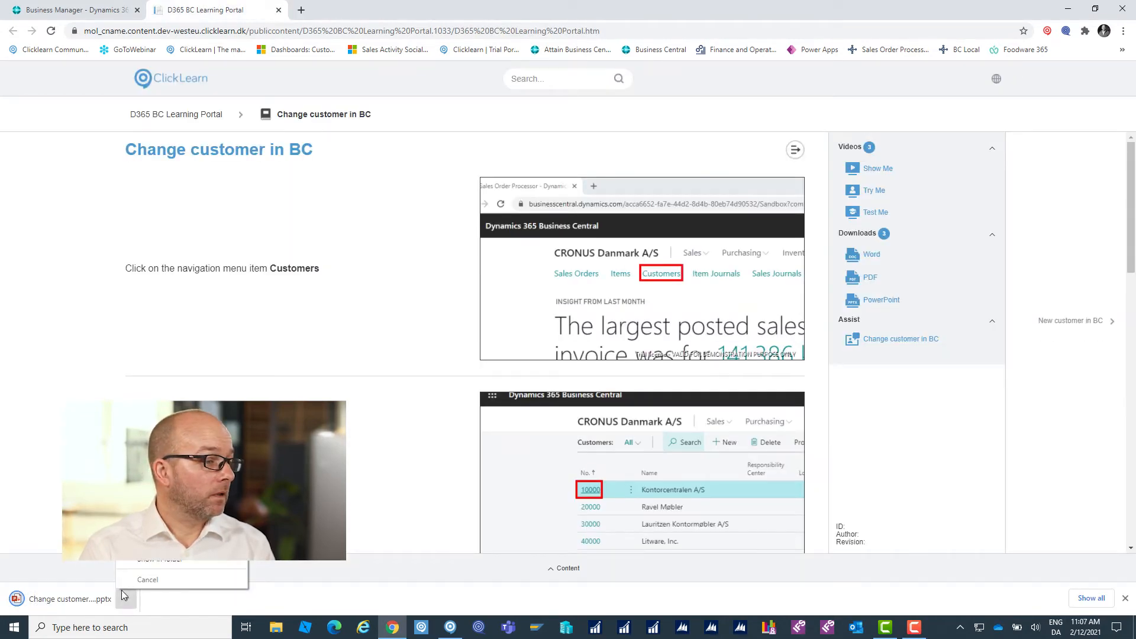
click(139, 516)
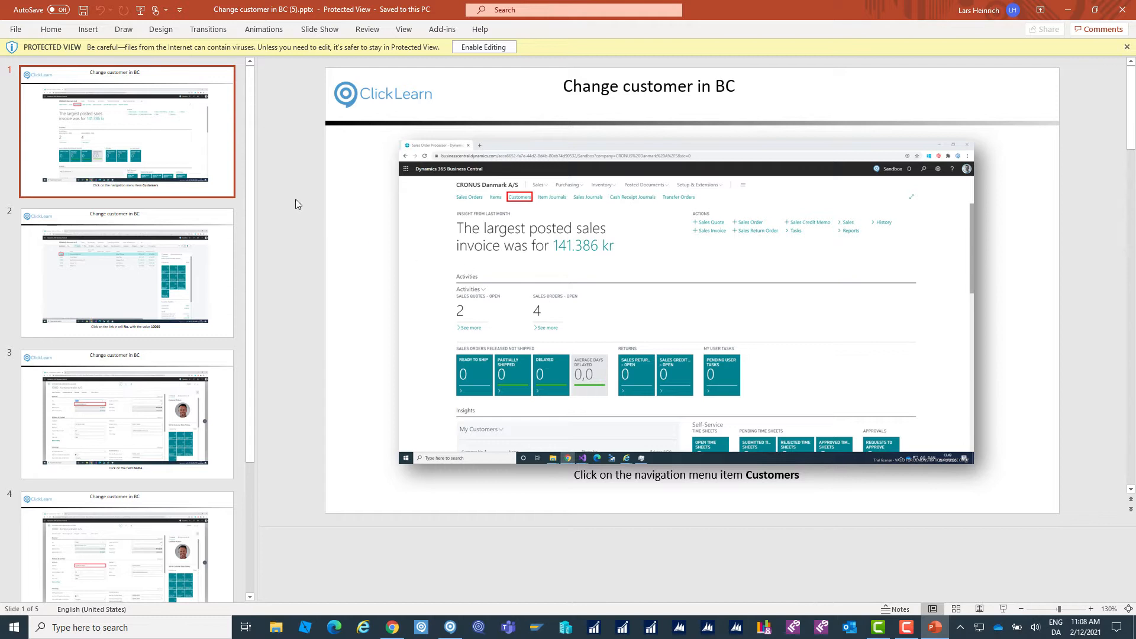
drag(251, 160, 251, 120)
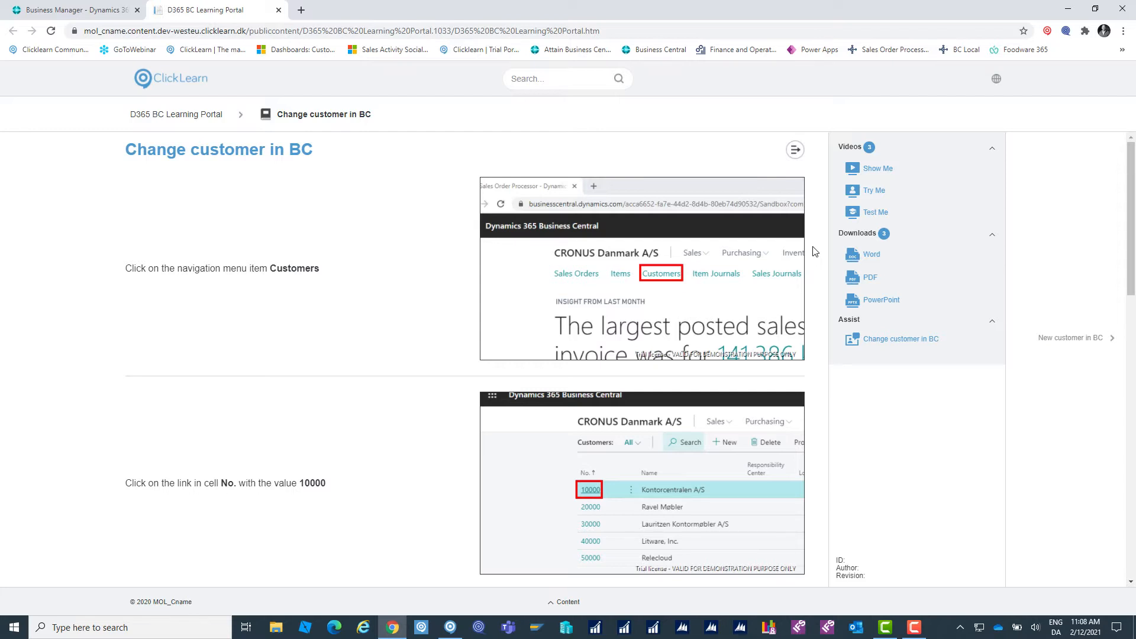
Step: Play the Show Me, Try Me and Test Me videos of the Change customer in BC guide
click(873, 176)
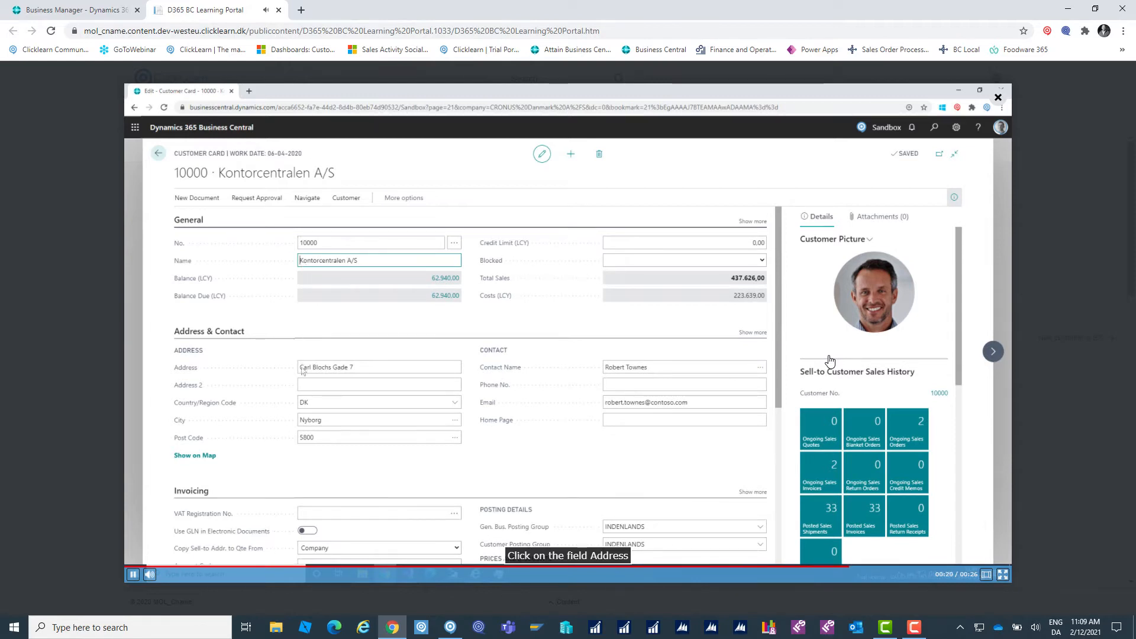
click(999, 100)
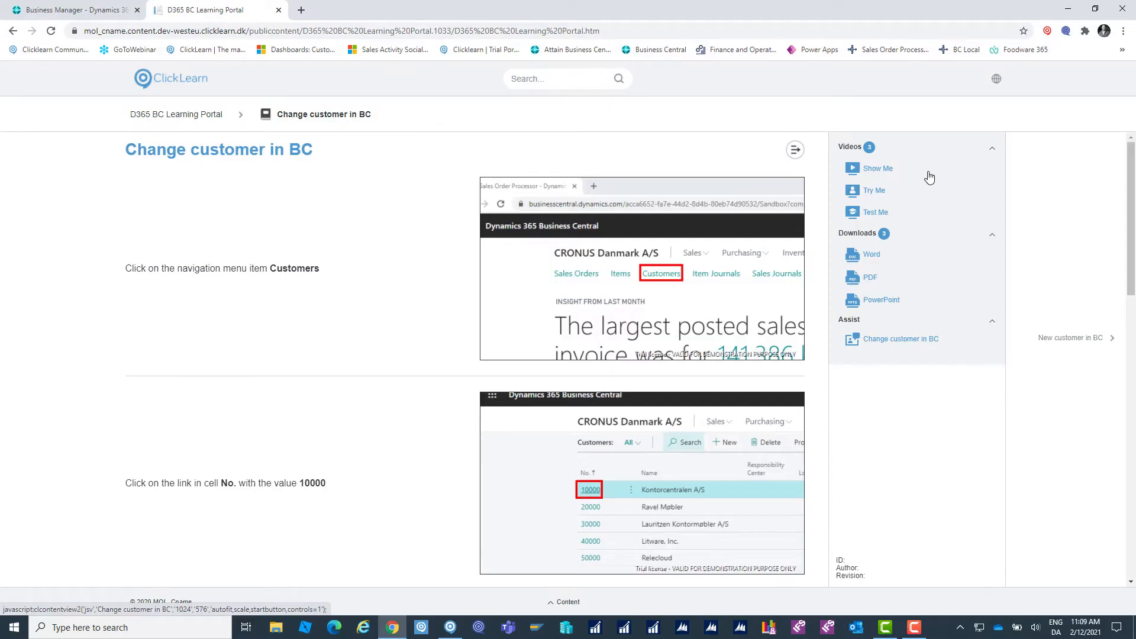
click(875, 192)
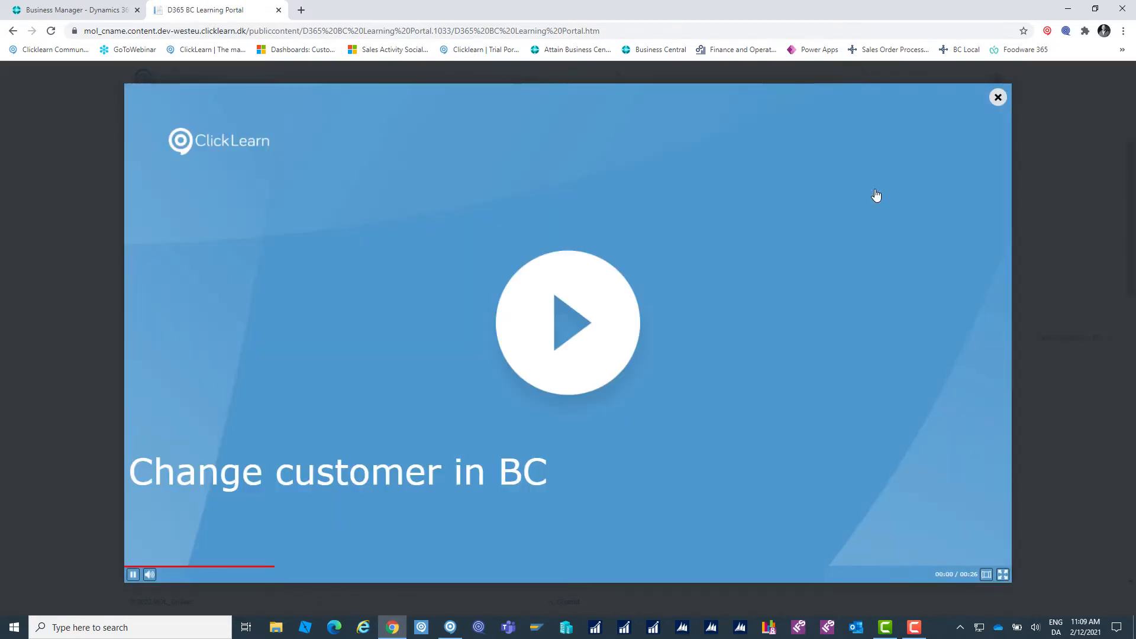
click(602, 343)
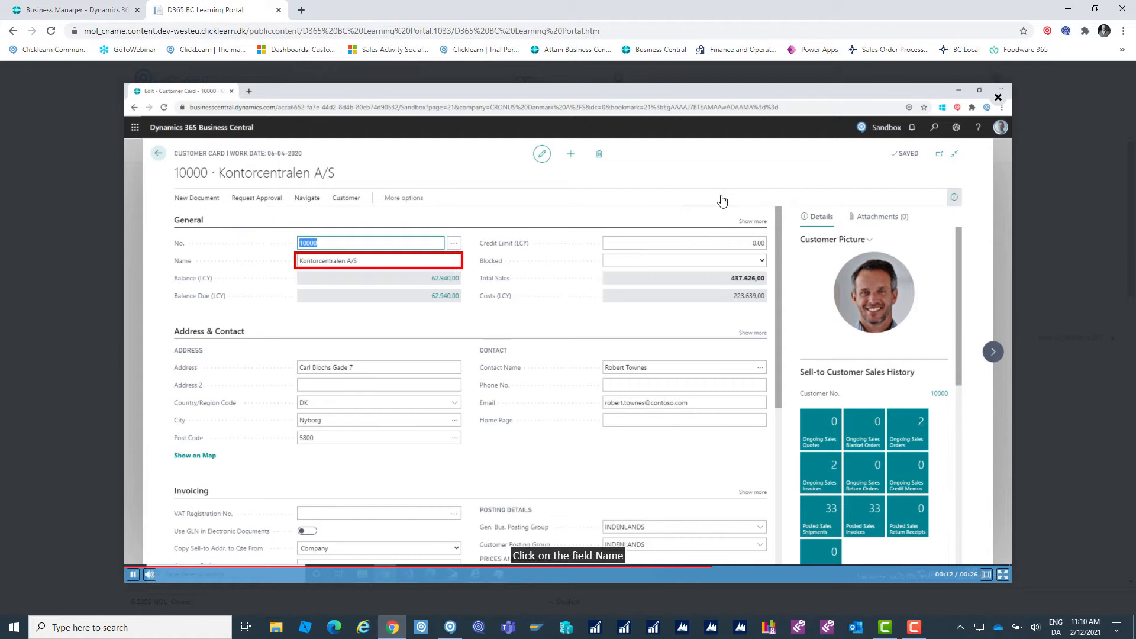
click(999, 97)
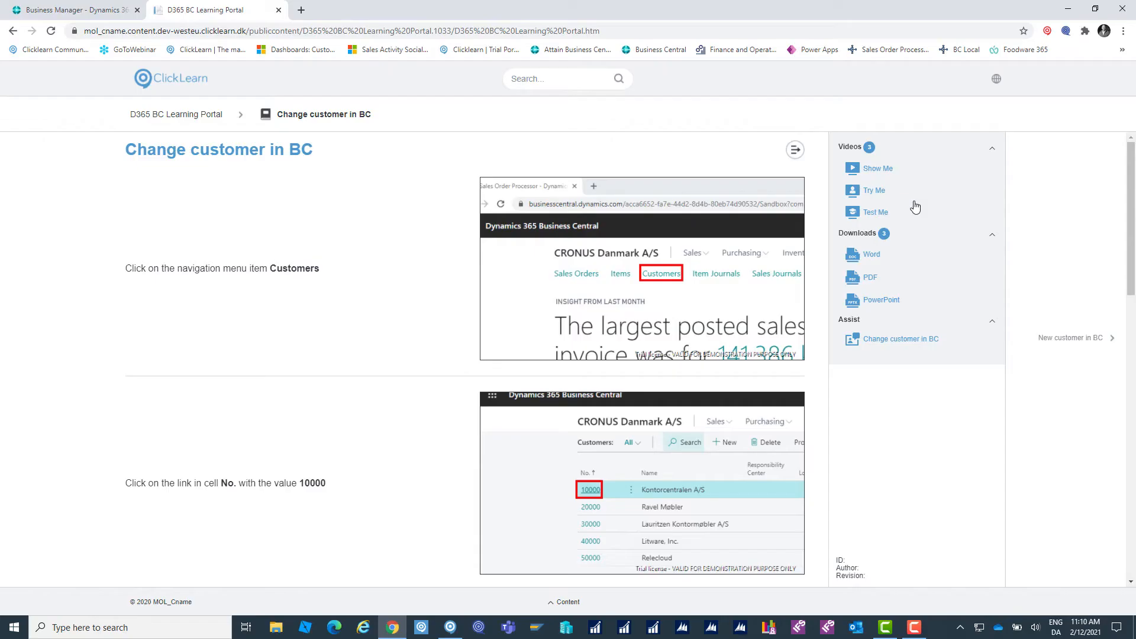
click(874, 213)
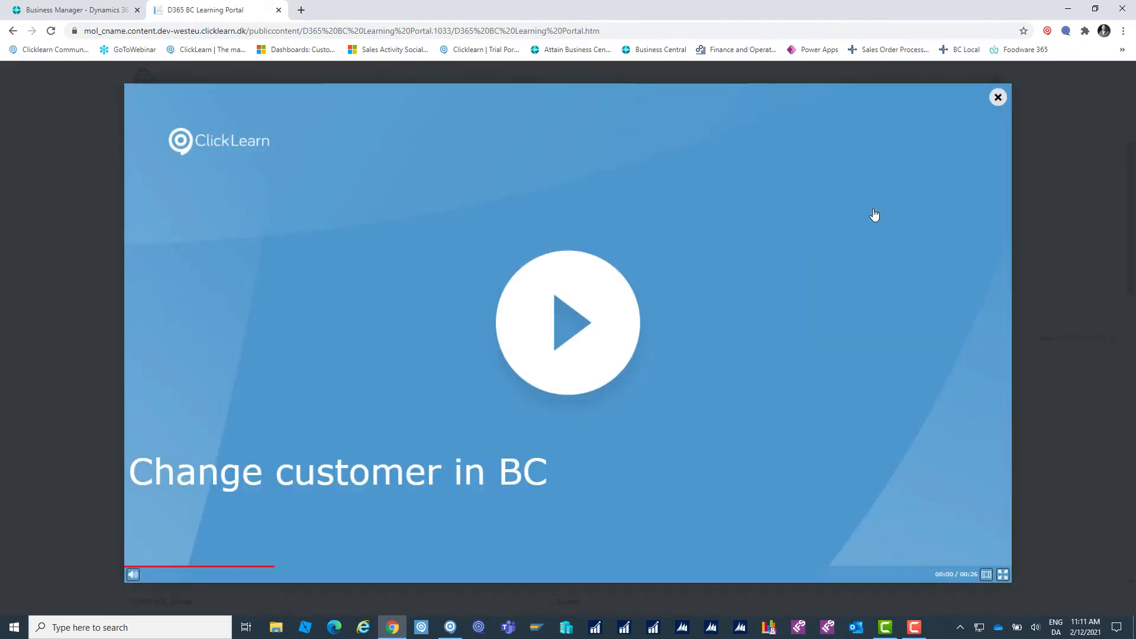
click(569, 357)
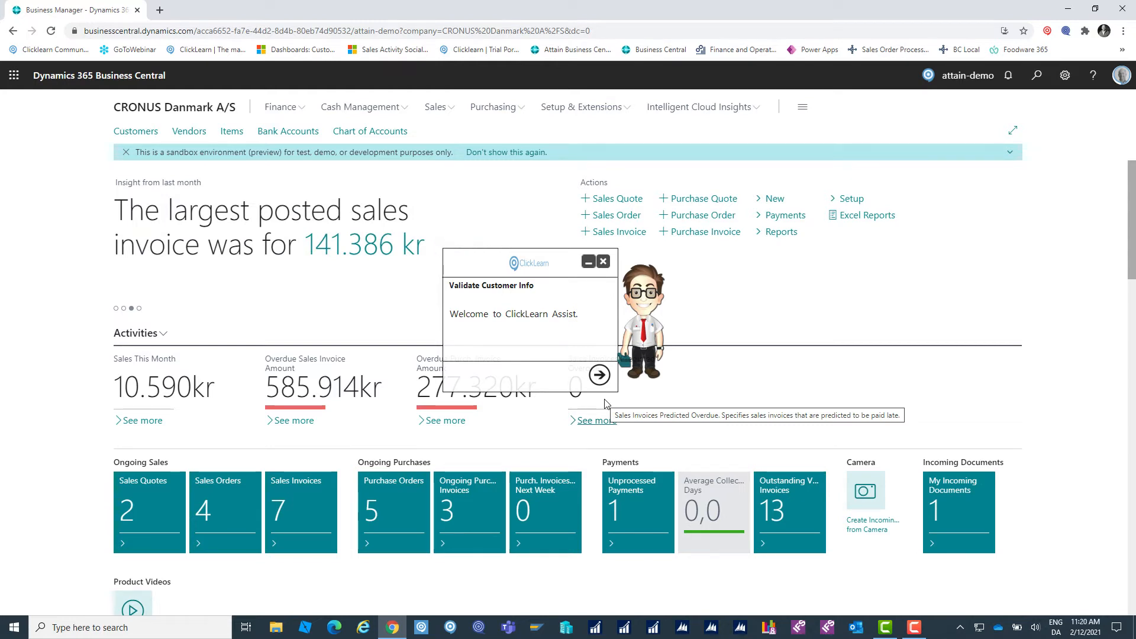
Step: Follow the Validate Customer Info assist in Business Central through the Name and Address fields of the Kontorcentralen A/S customer card and back out
click(599, 375)
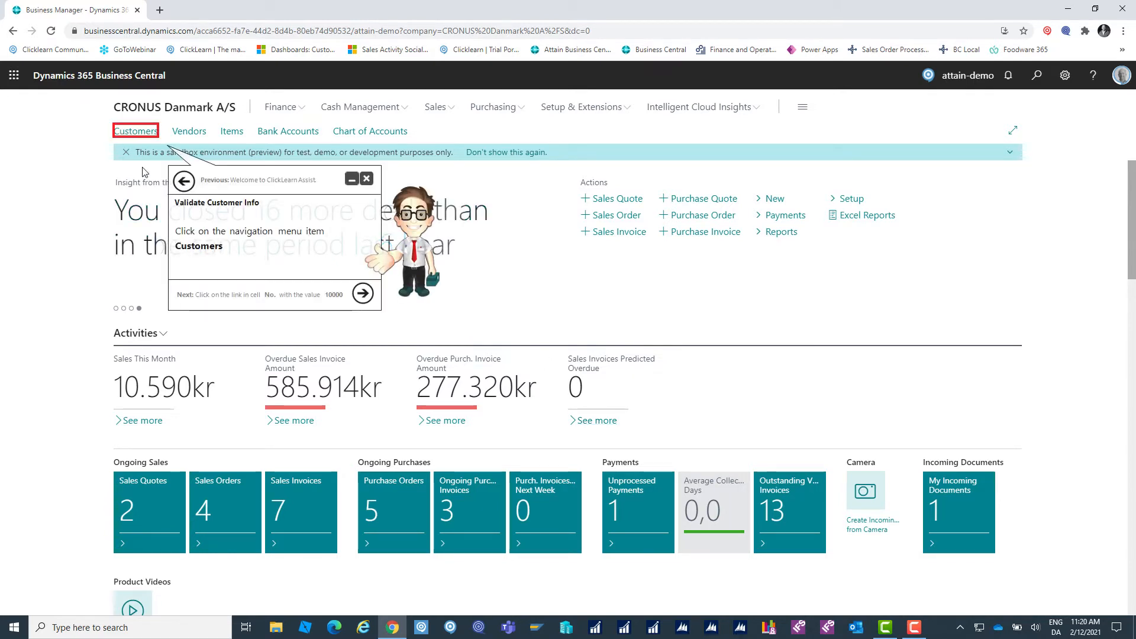
click(137, 132)
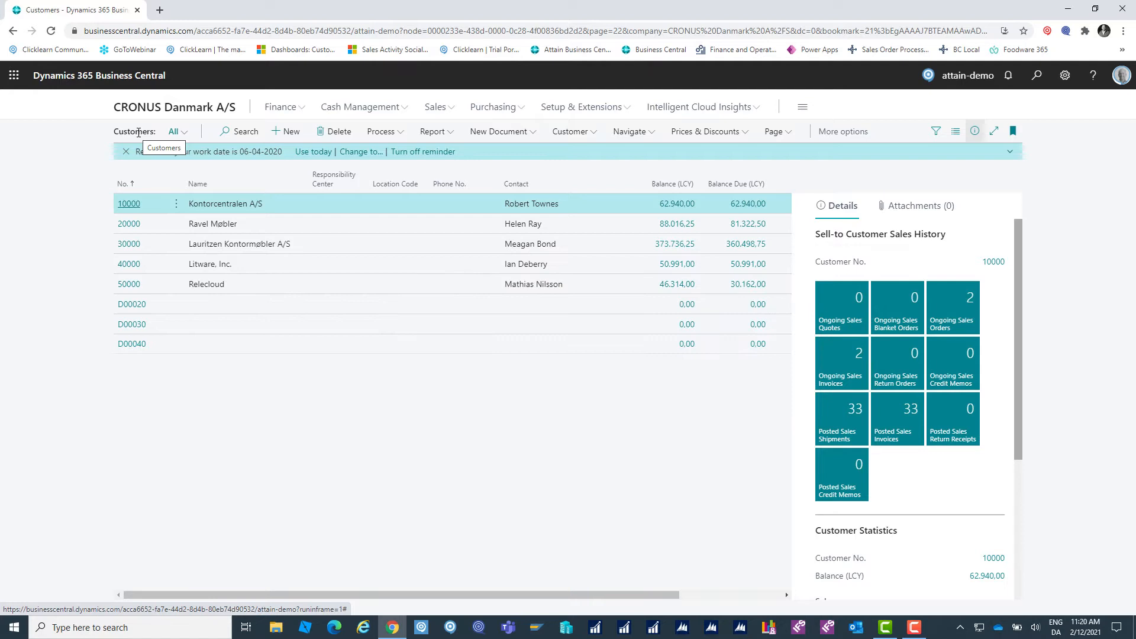
click(130, 206)
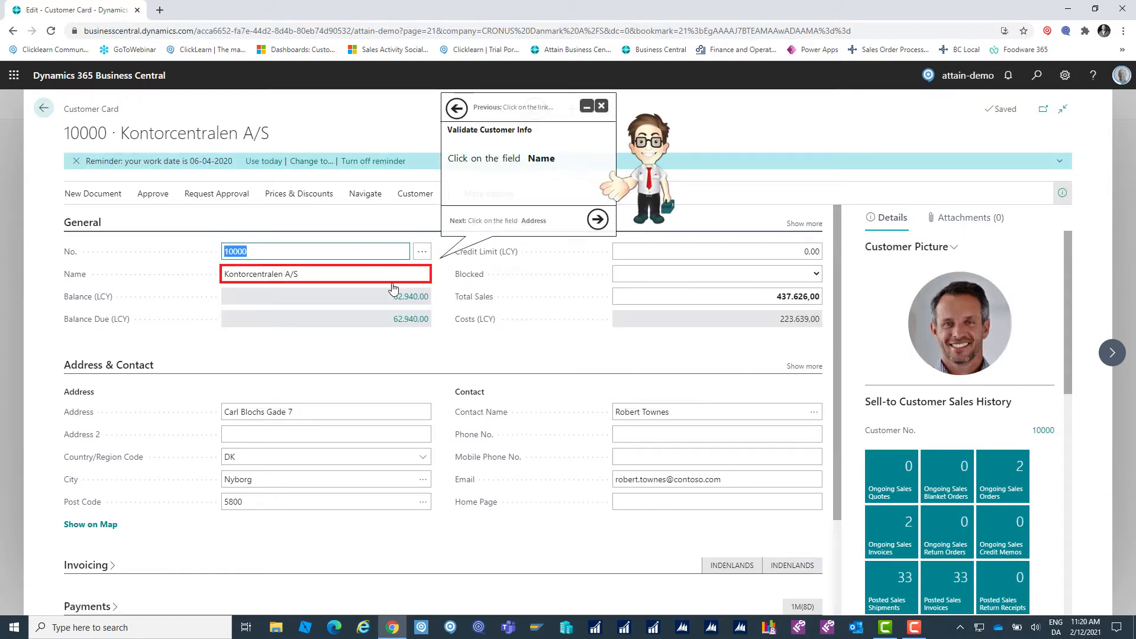
click(344, 271)
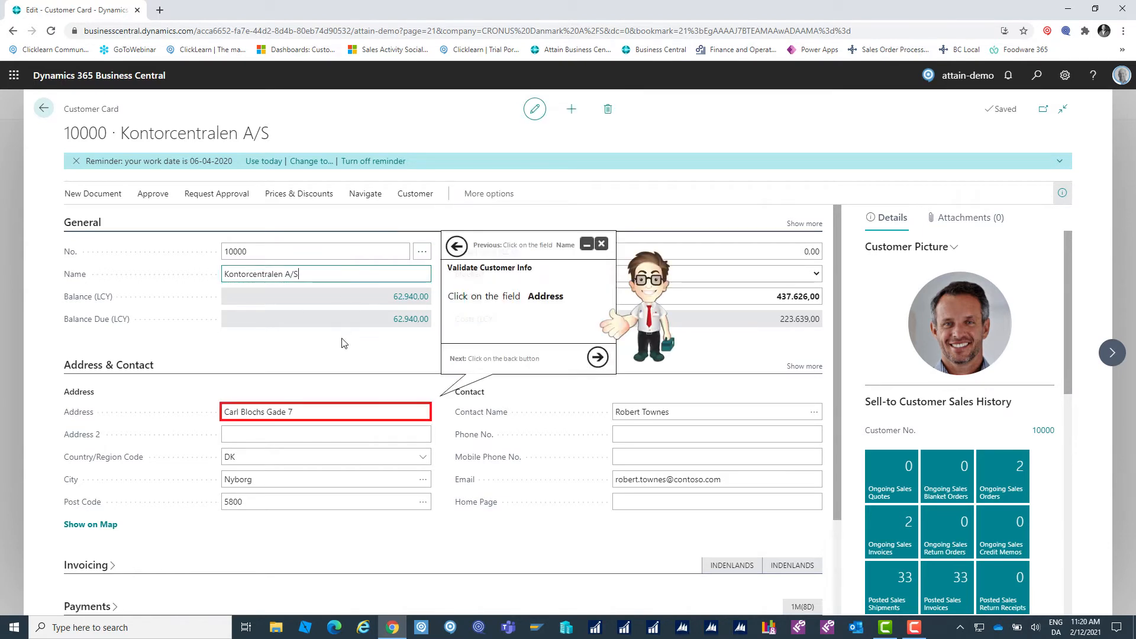
click(346, 415)
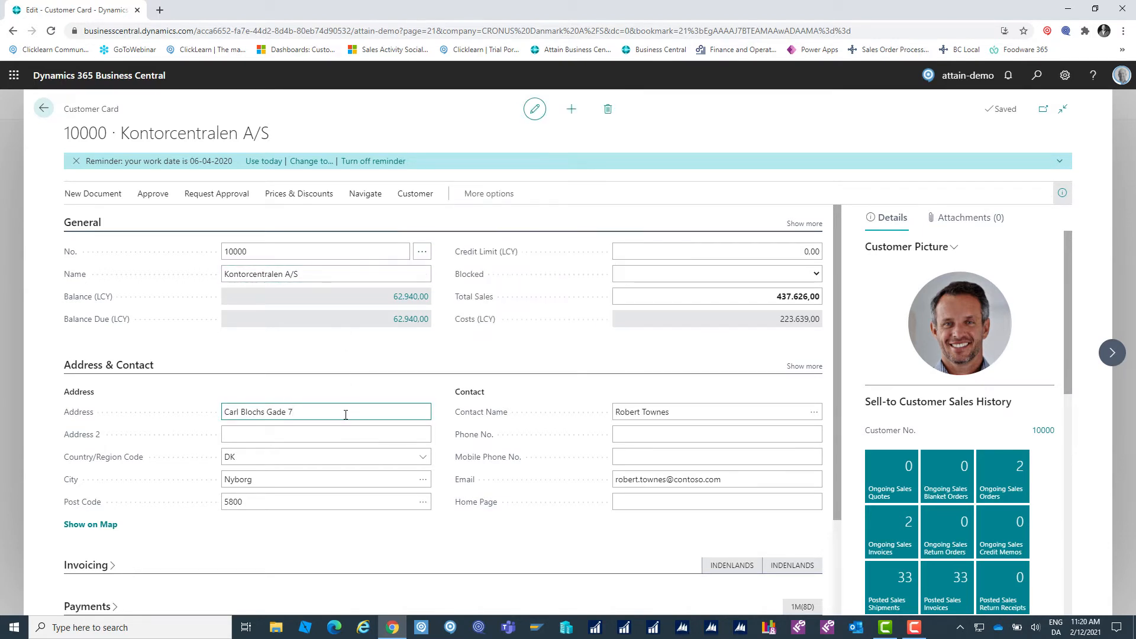
click(44, 109)
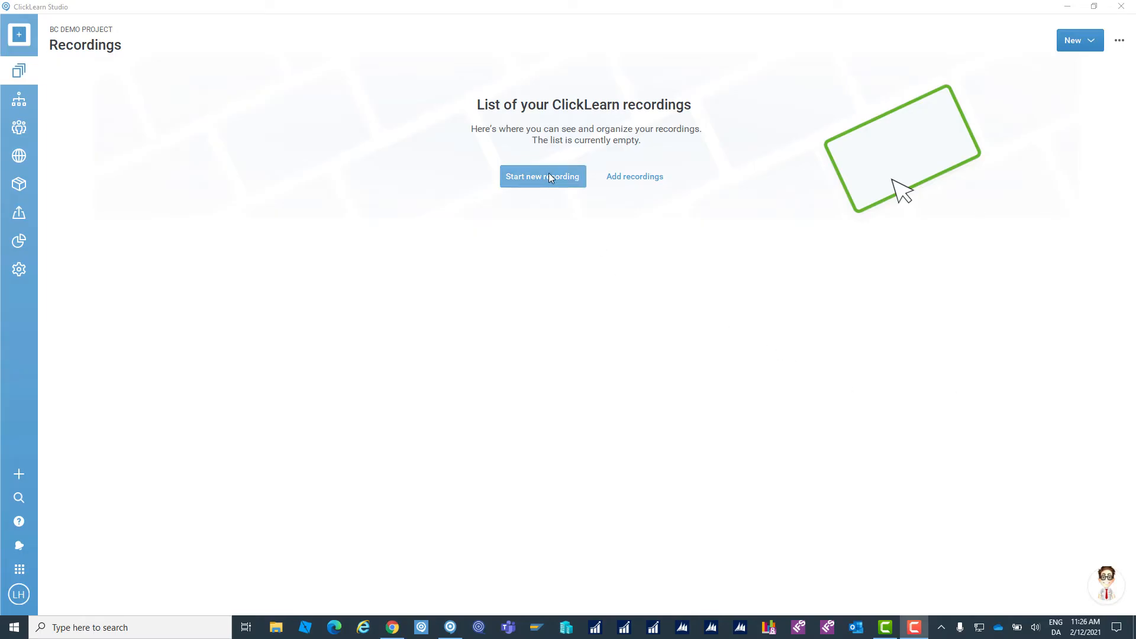
Step: Create a recording named Validate Customer Info in ClickLearn Studio and start capturing it in Automatic mode
click(550, 176)
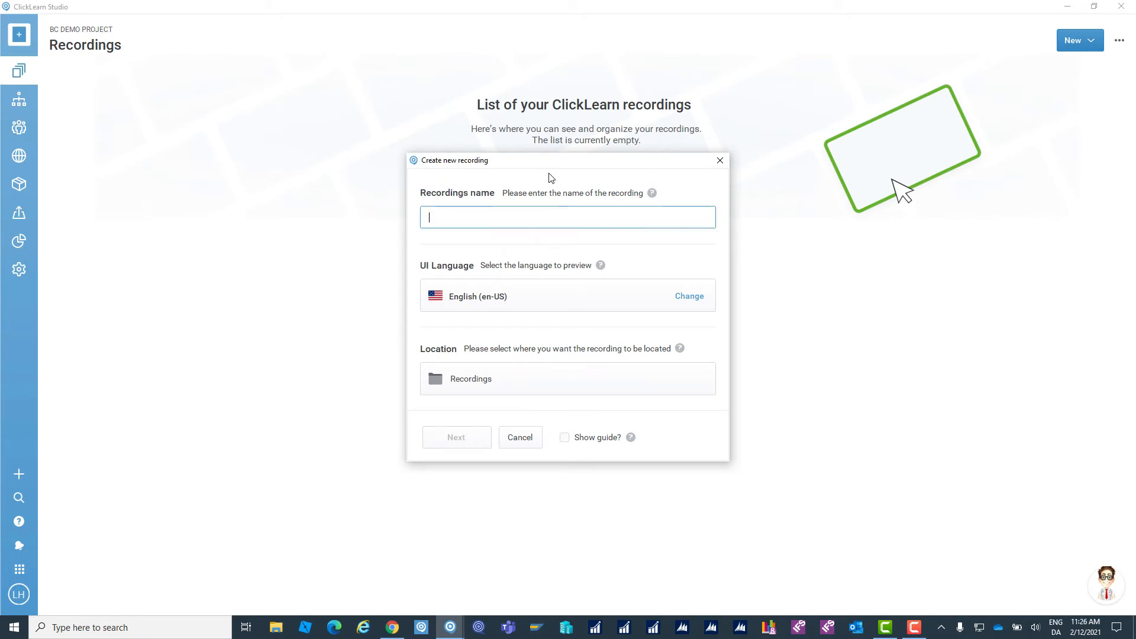
text(Validate)
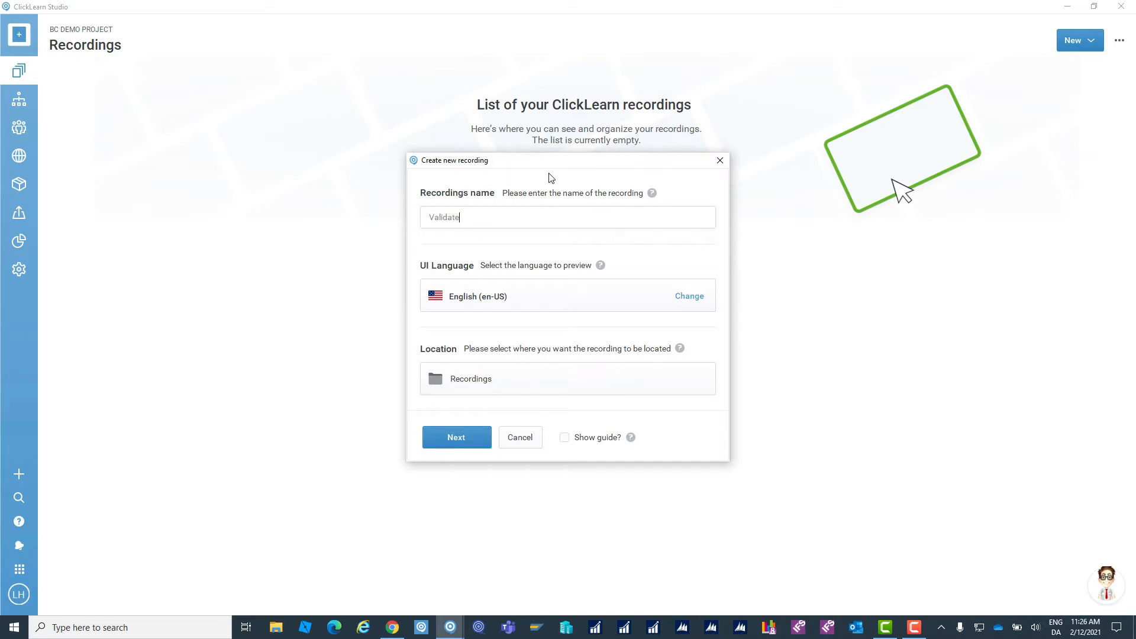
text( Customer Info)
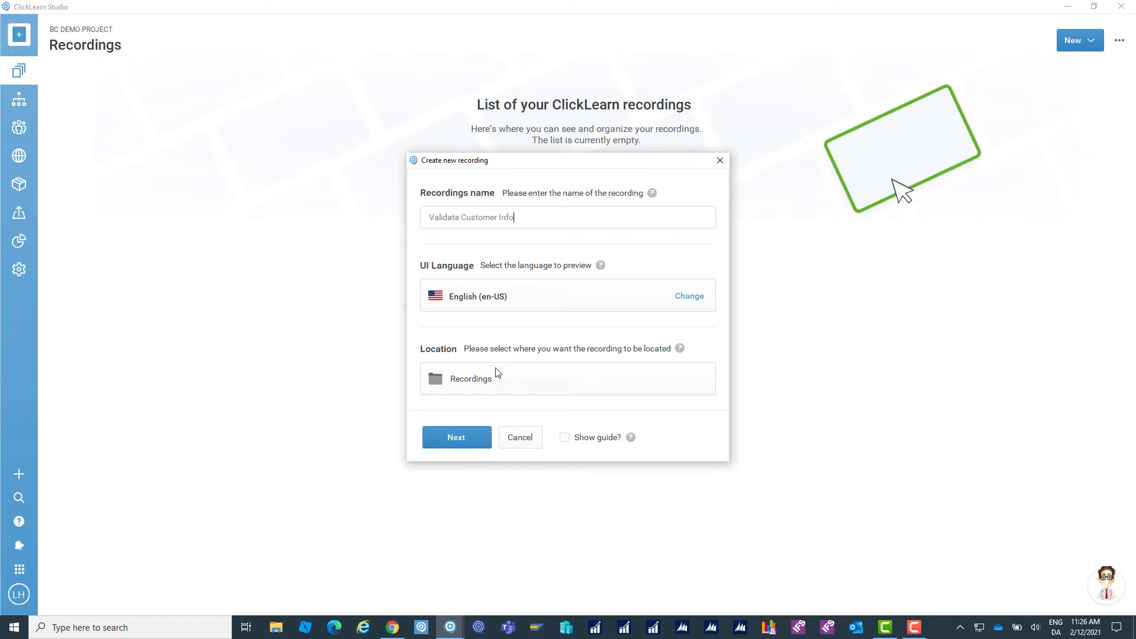
click(483, 434)
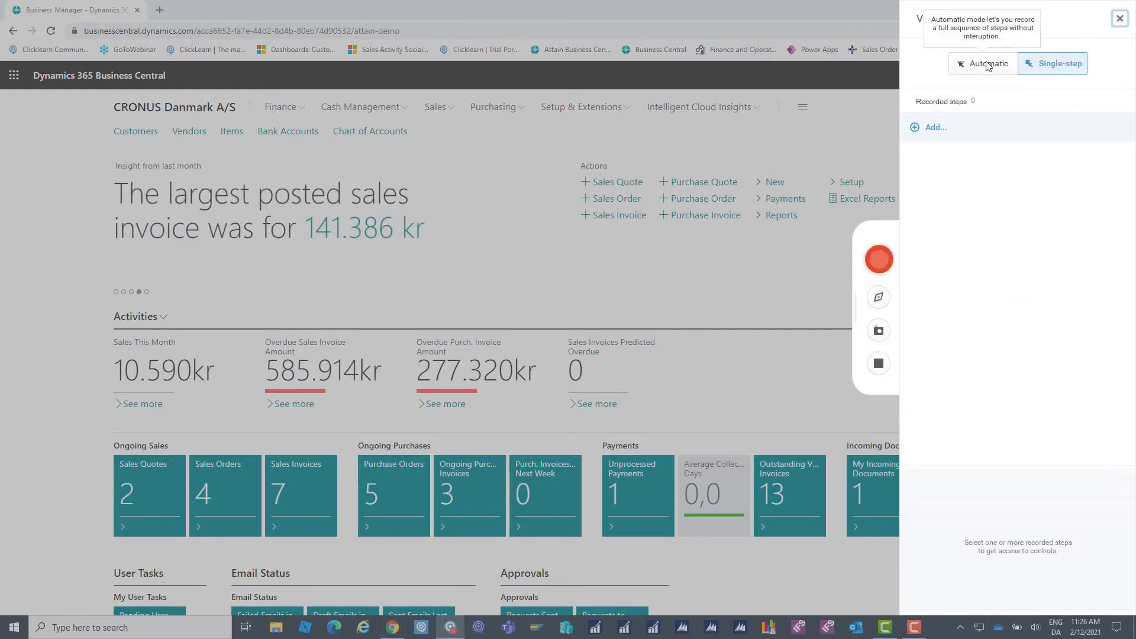
click(987, 65)
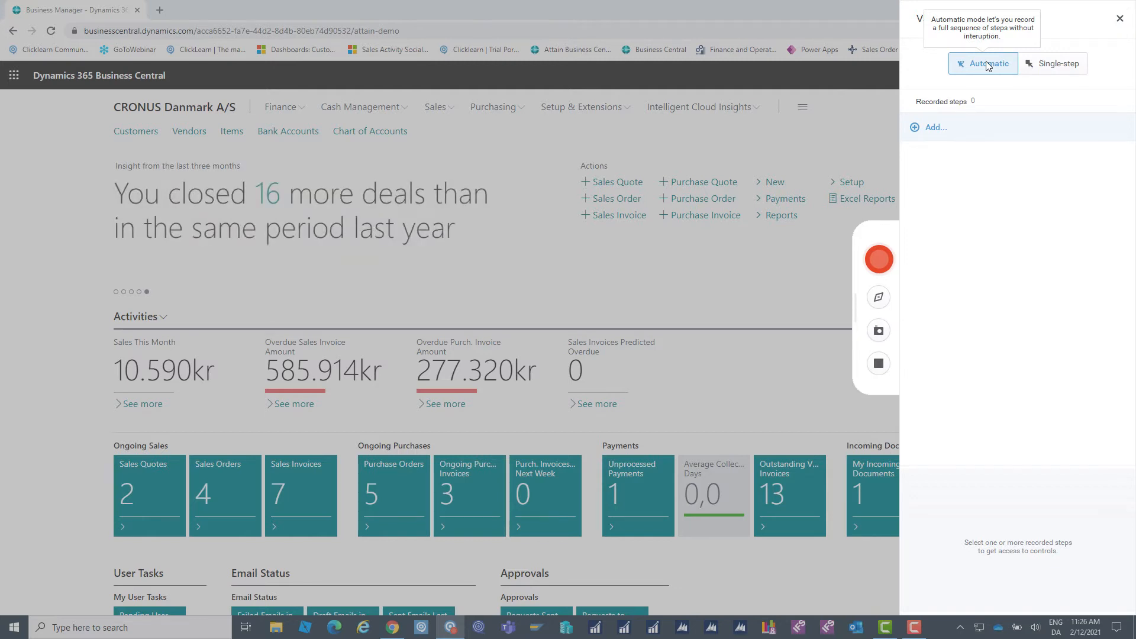
click(879, 260)
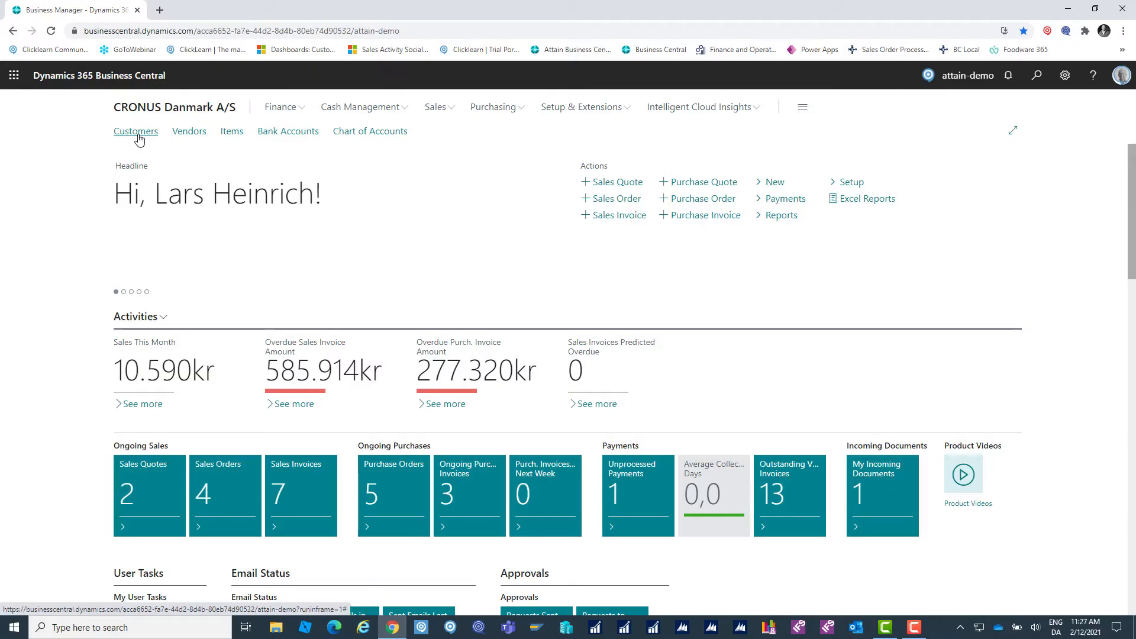
Step: Capture opening the Kontorcentralen A/S card from the customer list and selecting its Name and Address fields, and stop the recording
click(135, 131)
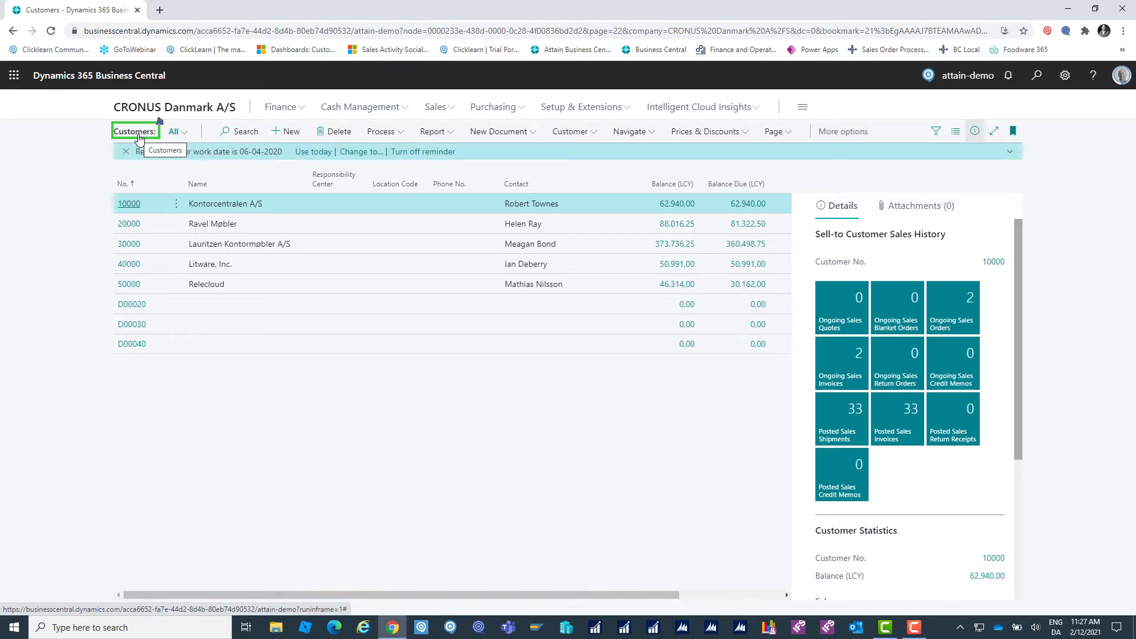
click(129, 204)
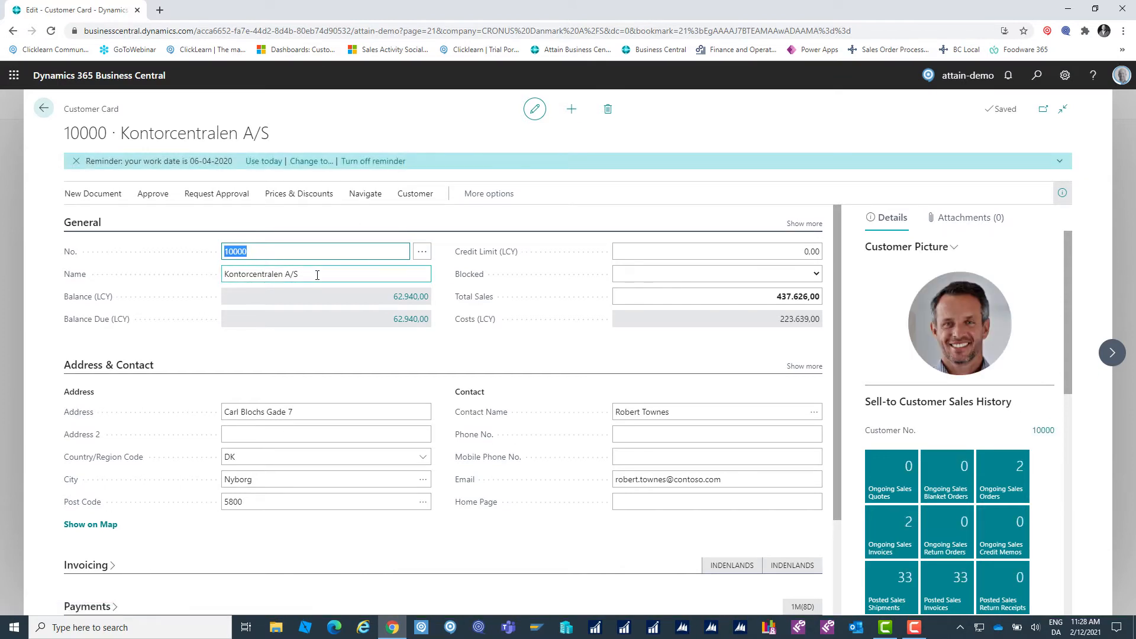
click(318, 275)
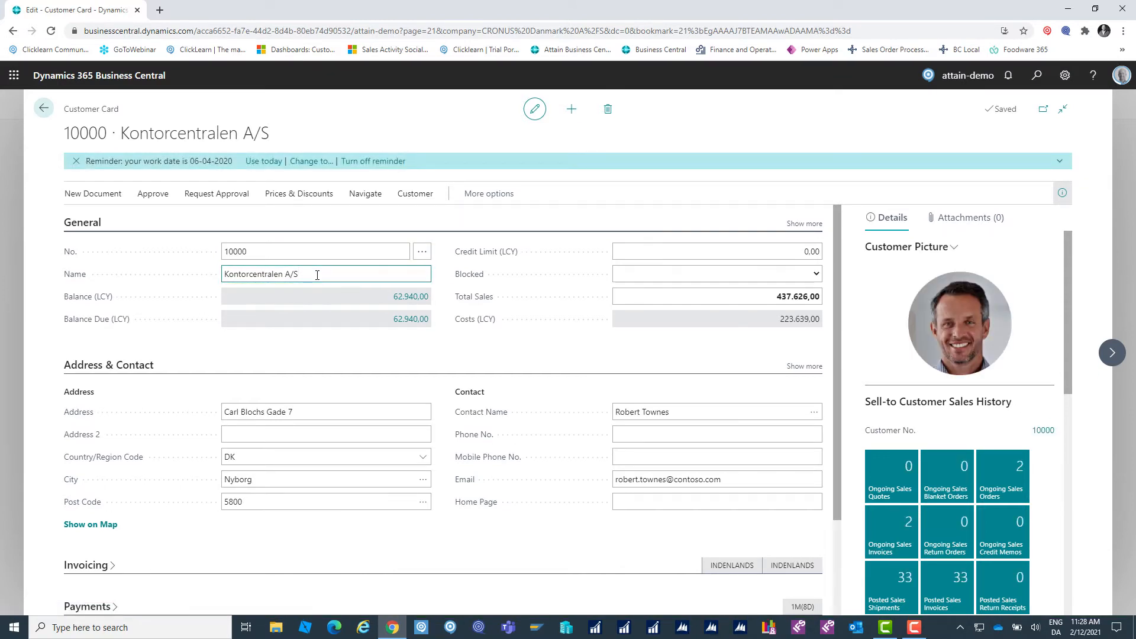
click(317, 409)
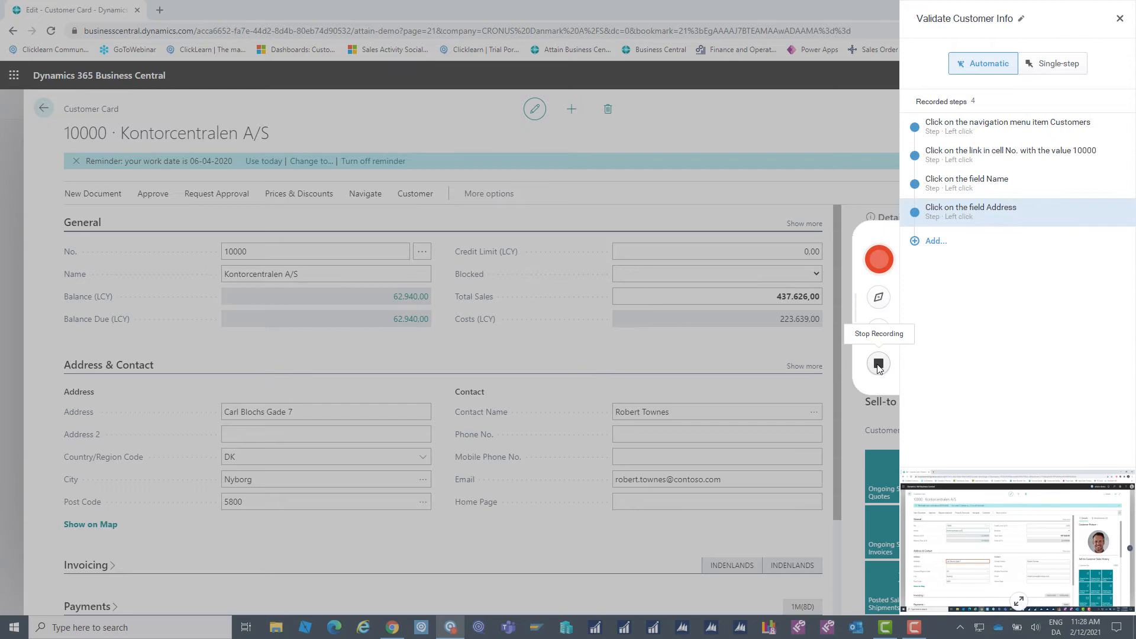
click(879, 365)
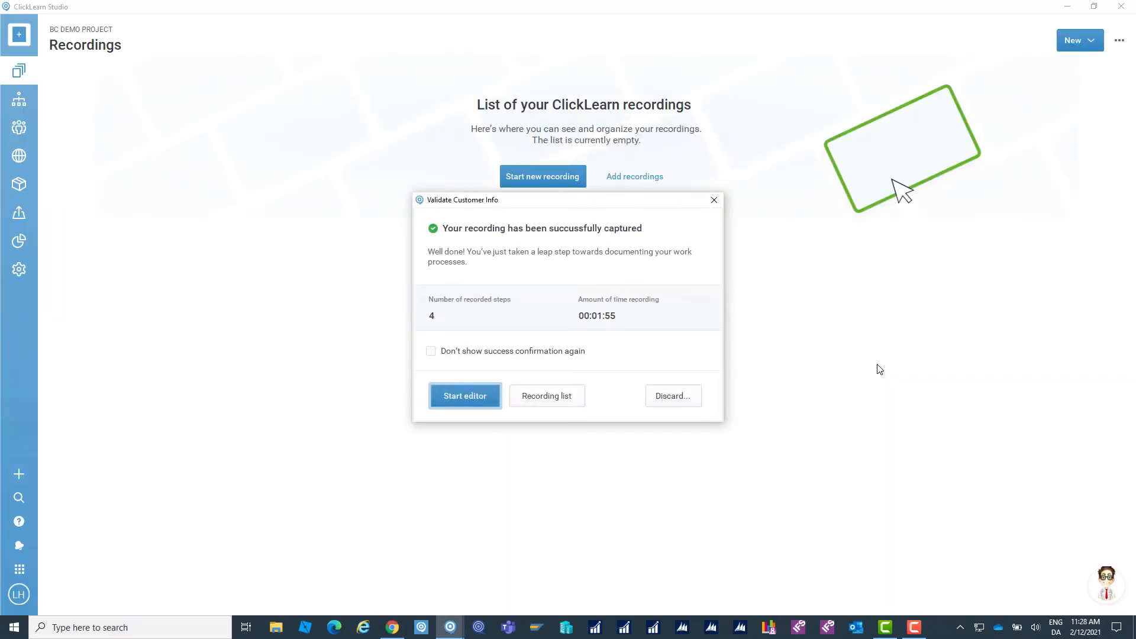
Step: Preview the Validate Customer Info recording from the recording list in a maximized window, showing its videos and downloads, and review the guide
click(561, 397)
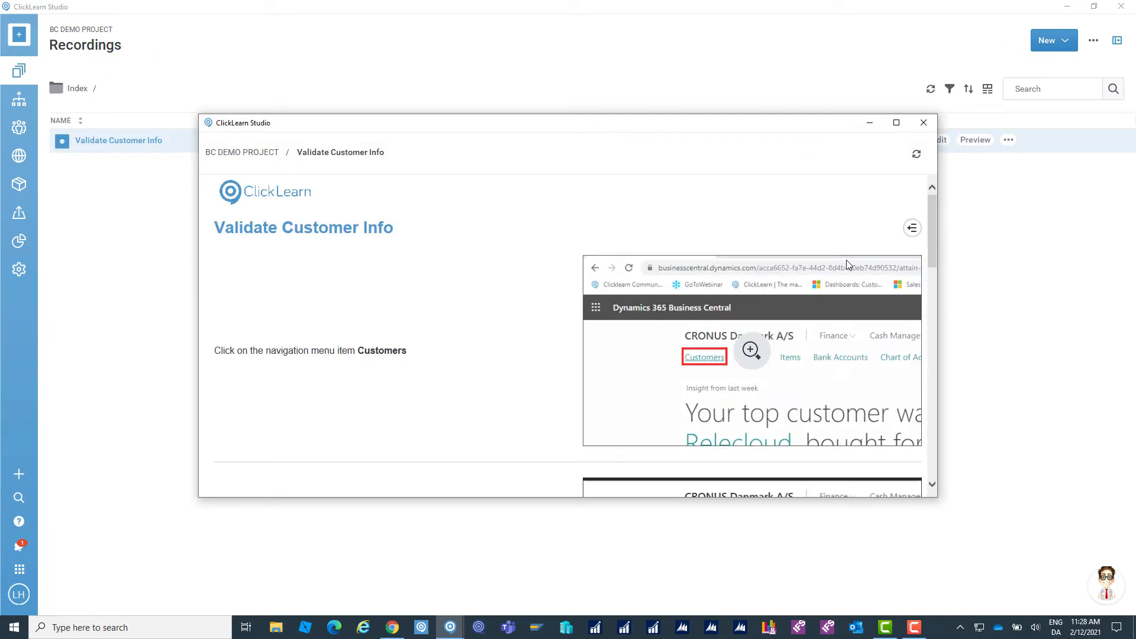
click(898, 124)
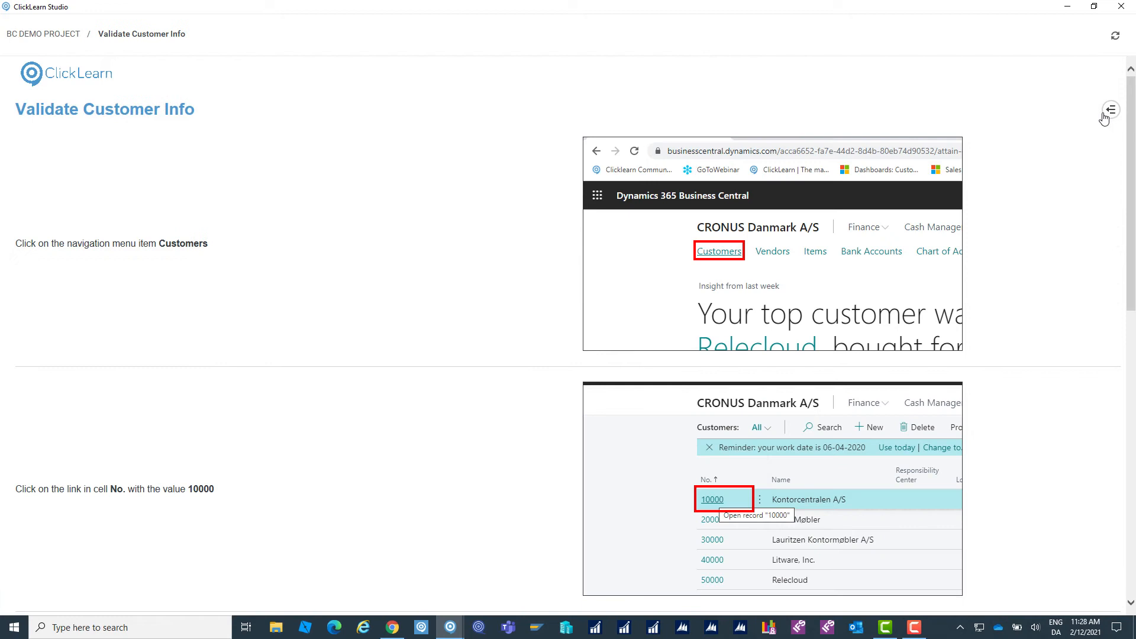
click(1110, 114)
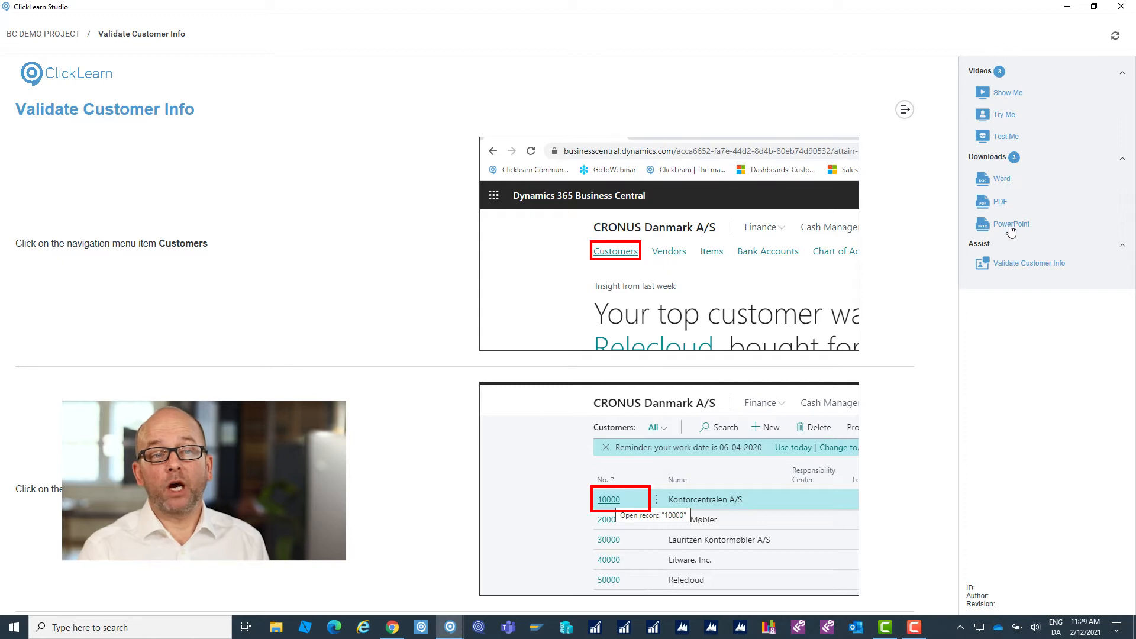
scroll(926, 315, down, 4)
scroll(926, 315, down, 7)
scroll(926, 313, up, 3)
scroll(924, 312, up, 15)
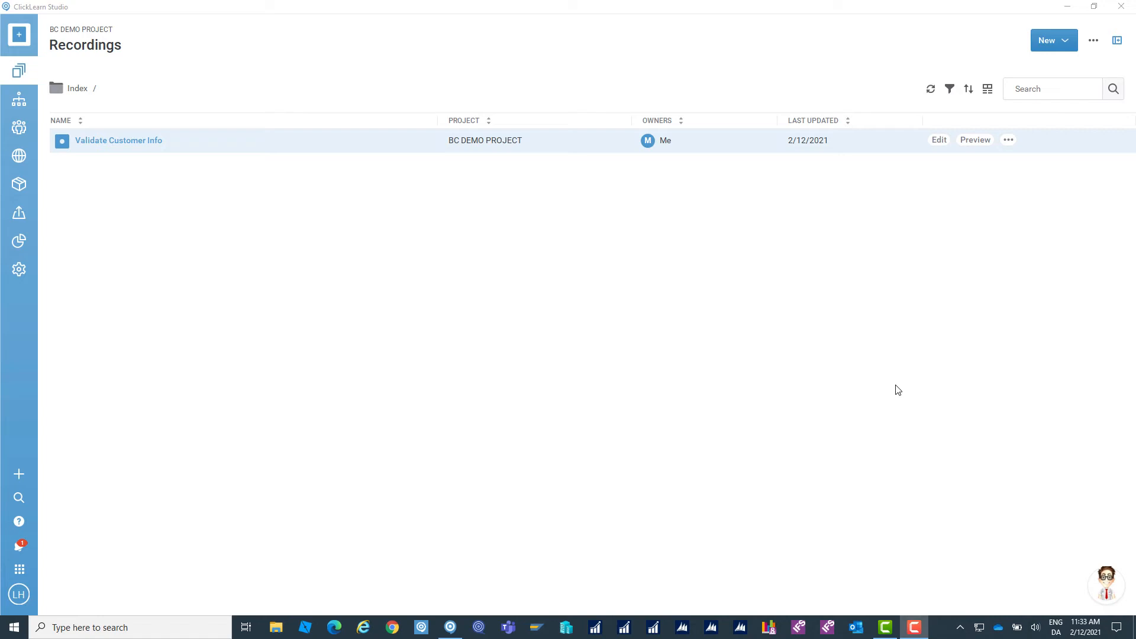
Step: Open the Validate Customer Info recording for editing and add a Level 1 section titled Objective above its steps
click(937, 140)
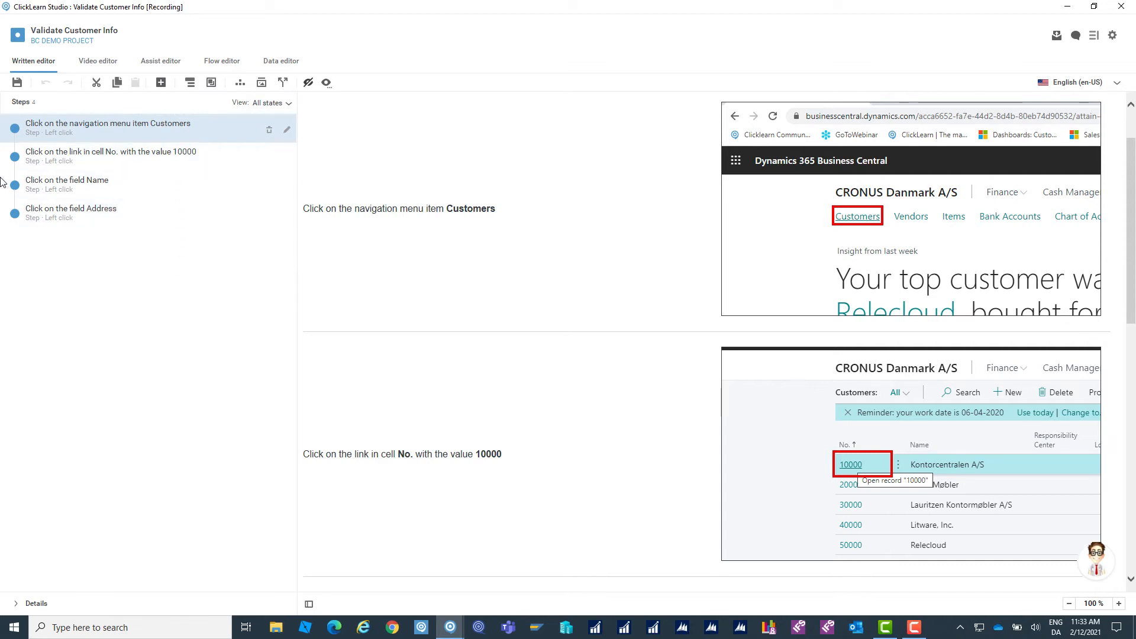
scroll(602, 297, up, 2)
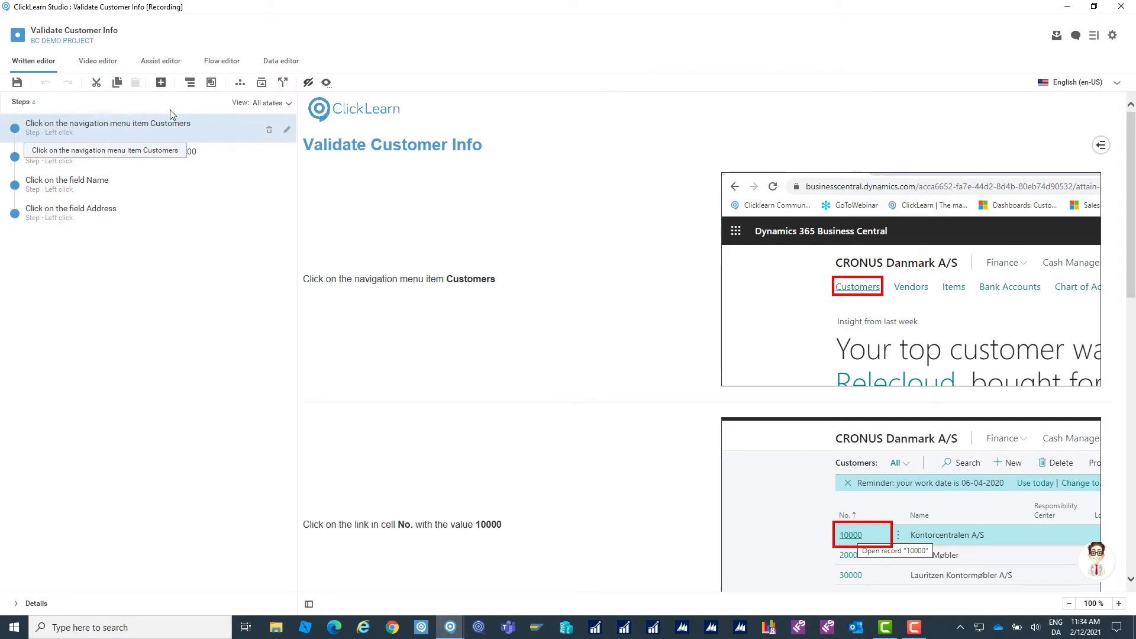
click(190, 85)
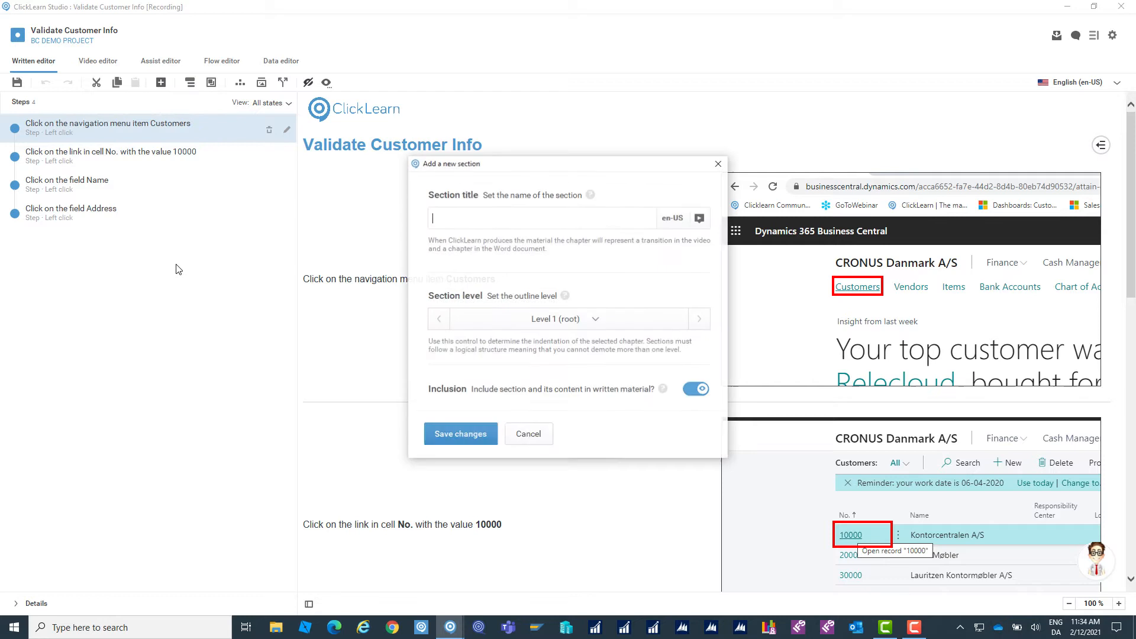
text(Objective)
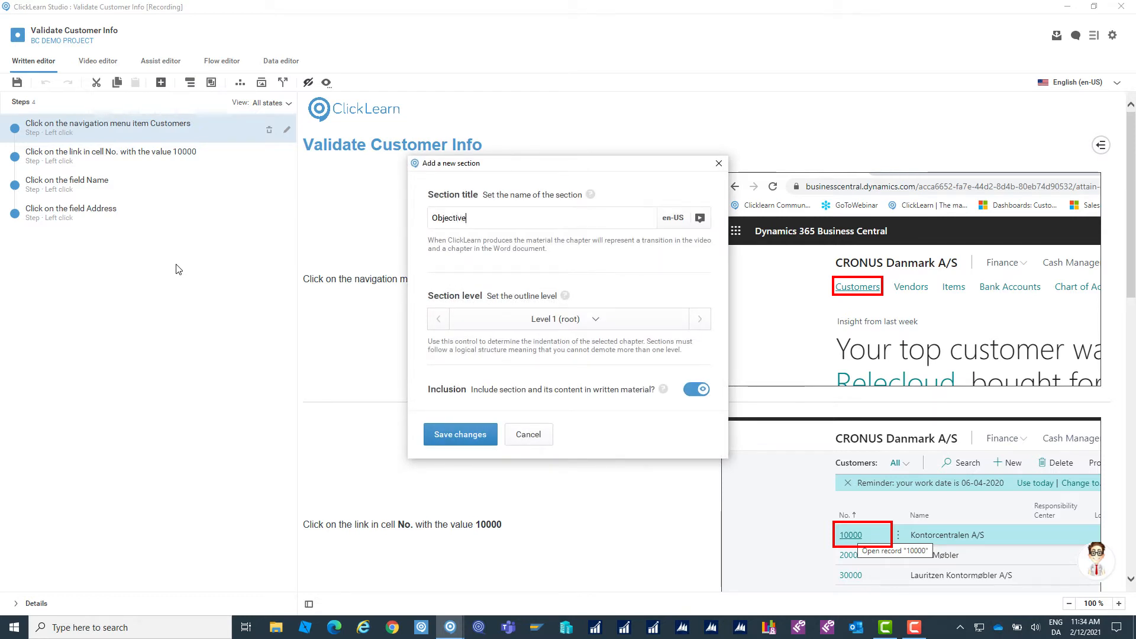
click(477, 446)
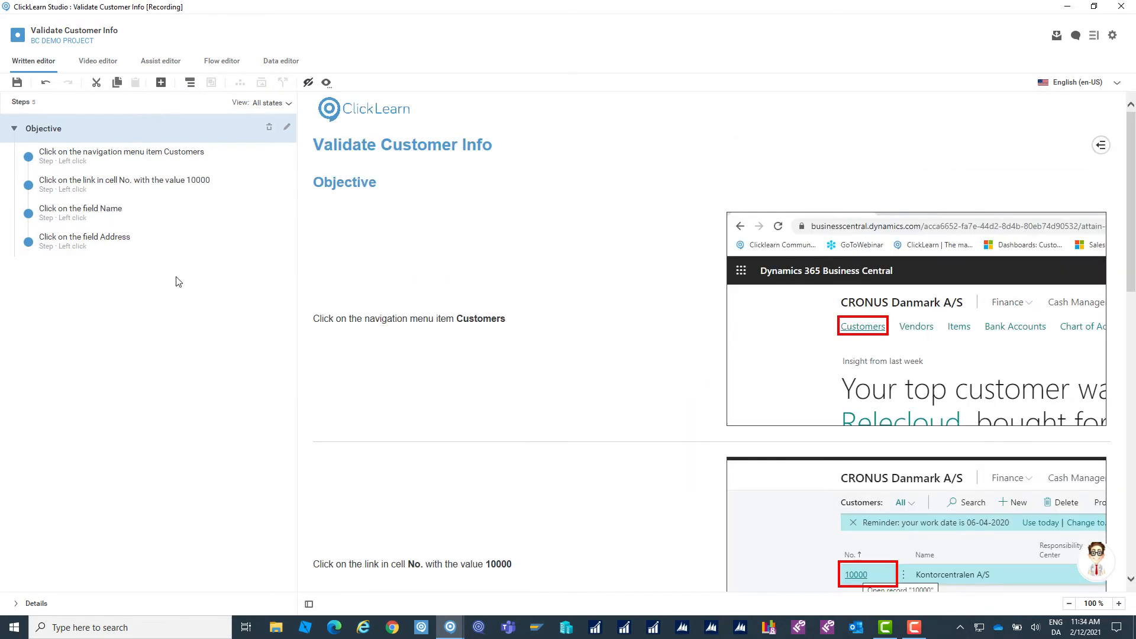
Step: Add a Block (outside) text block under the Objective section reading "Use this guide when you need to validate customer info"
click(50, 129)
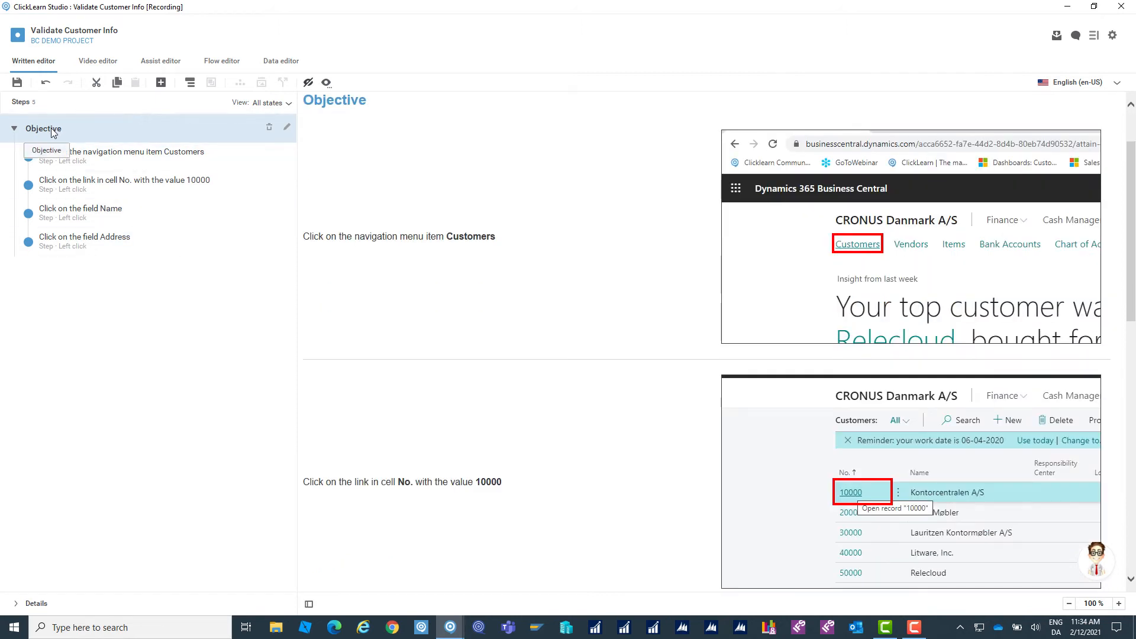
scroll(550, 296, up, 2)
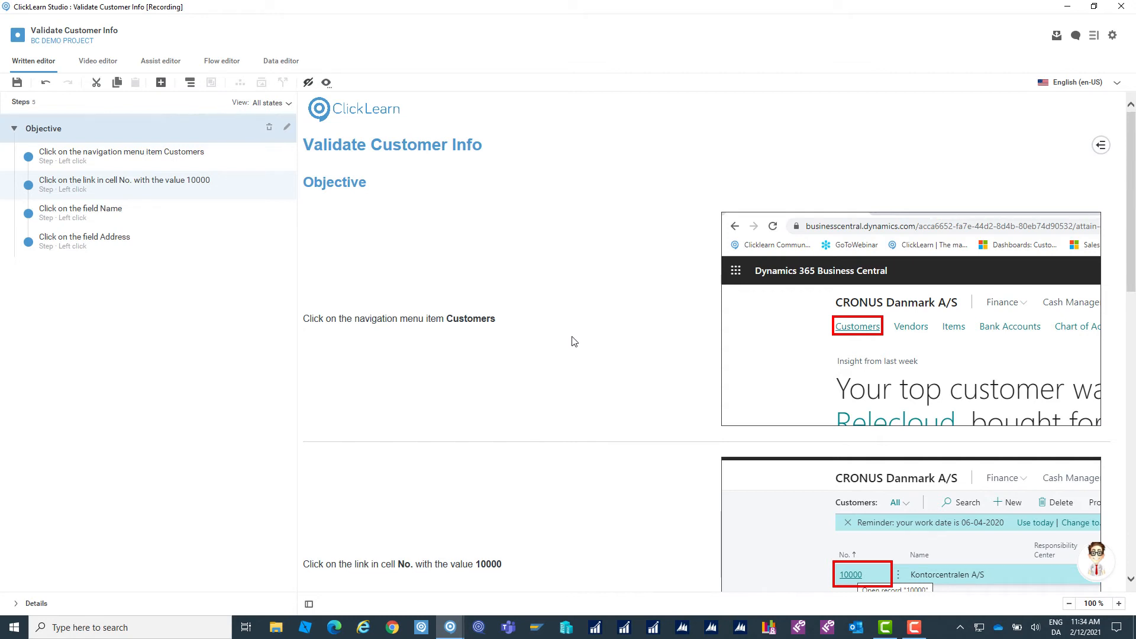
click(160, 86)
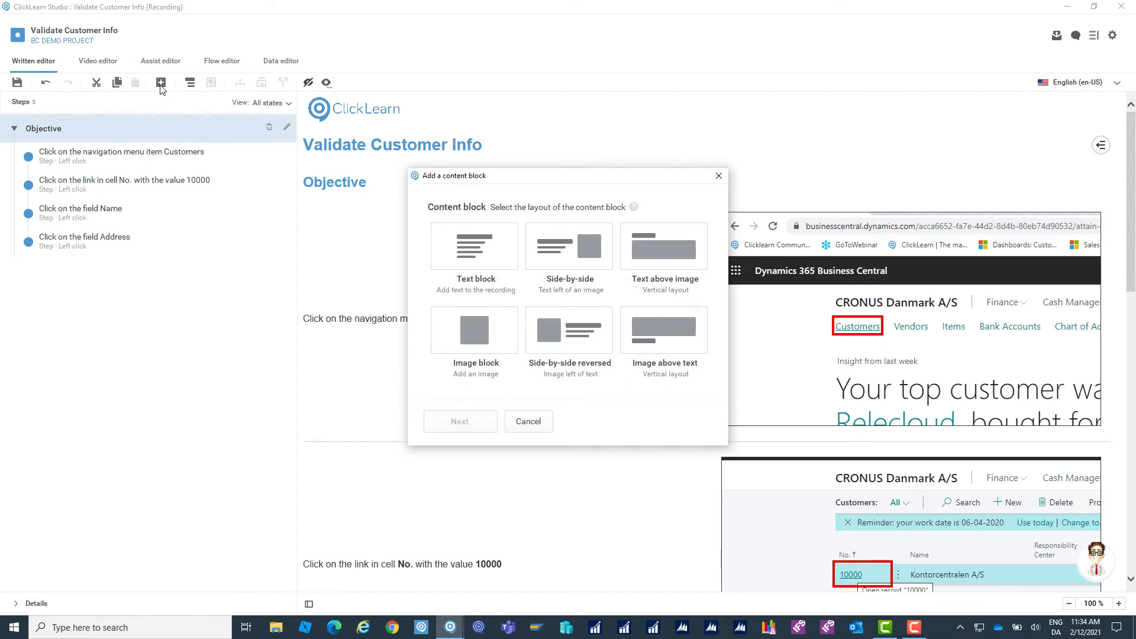
click(475, 246)
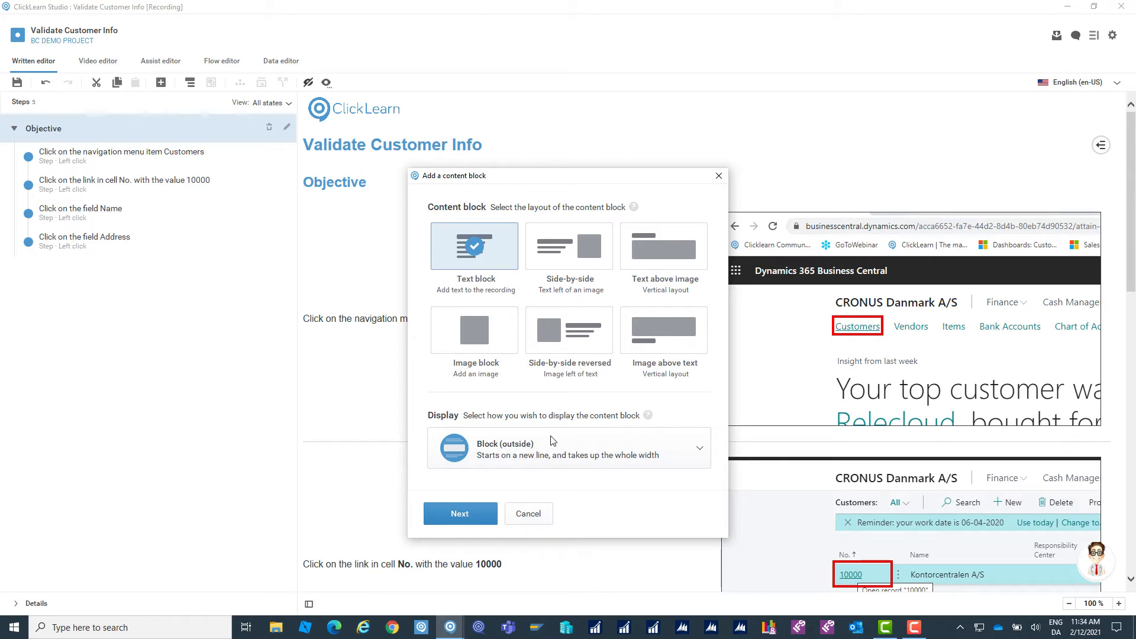
click(475, 512)
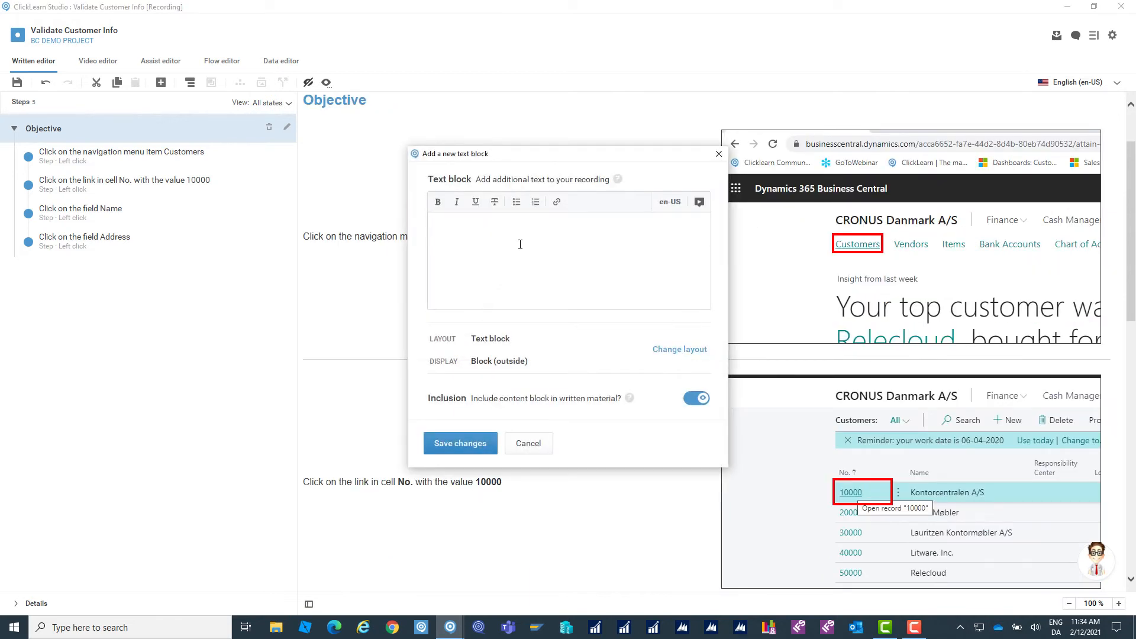
text(Use this guide when you need to validate customer info)
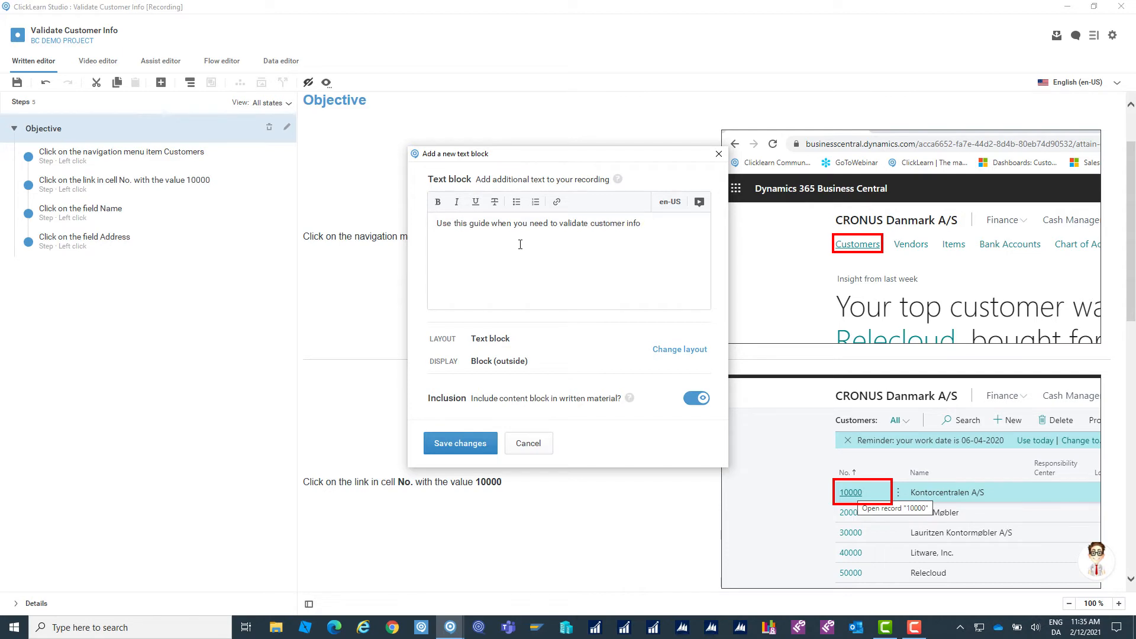
click(462, 454)
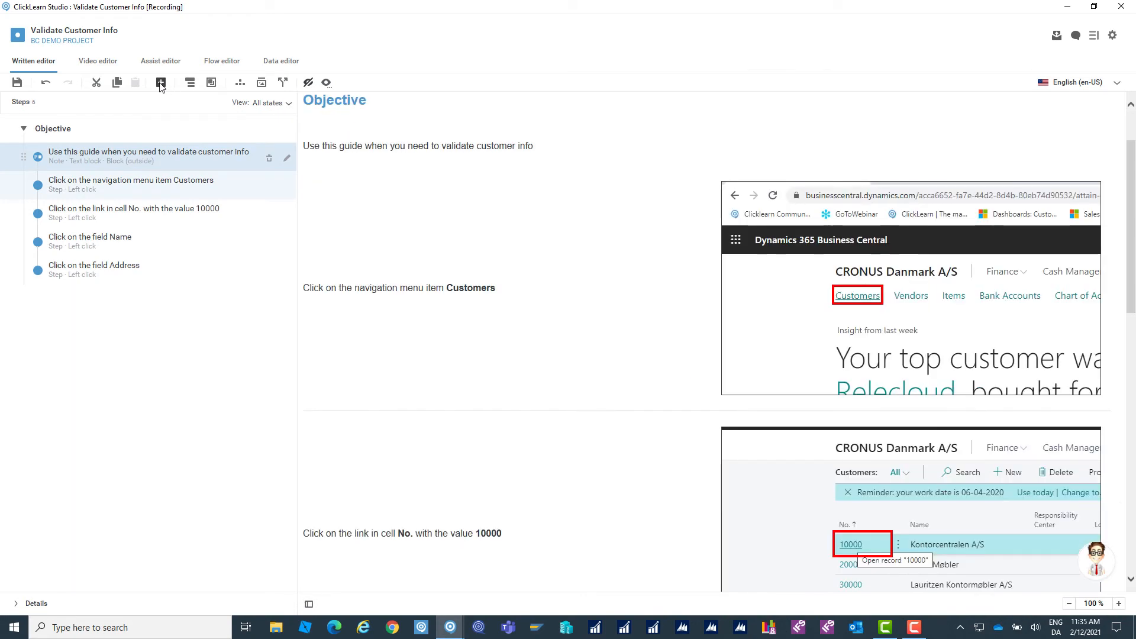
Step: Add a Level 1 section titled Steps between the Objective text block and the recorded steps
click(190, 84)
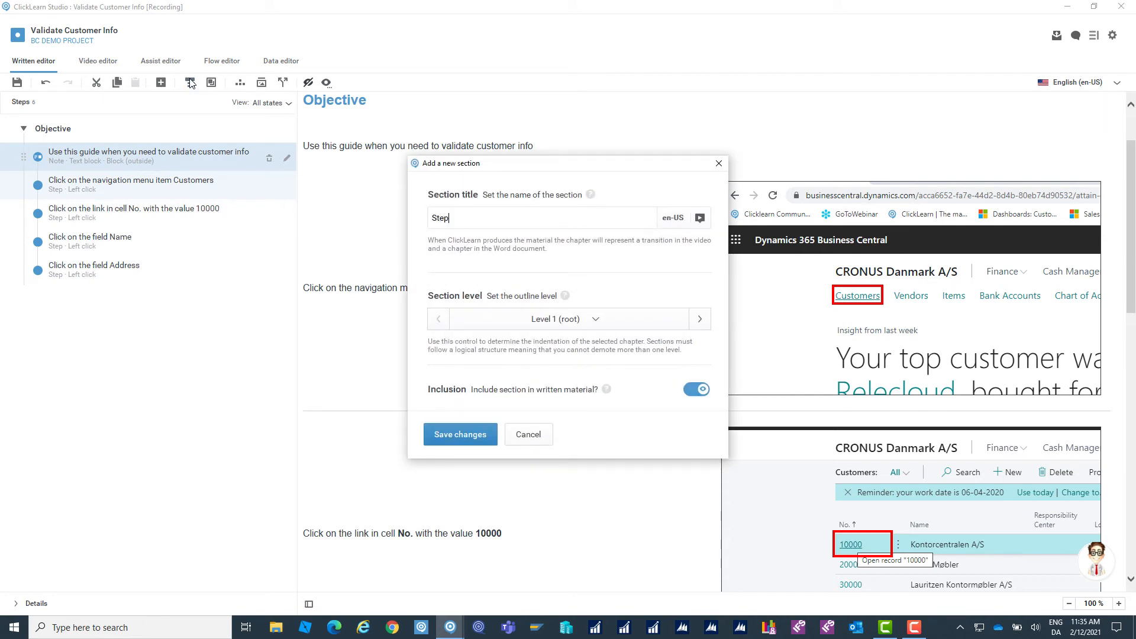
click(468, 434)
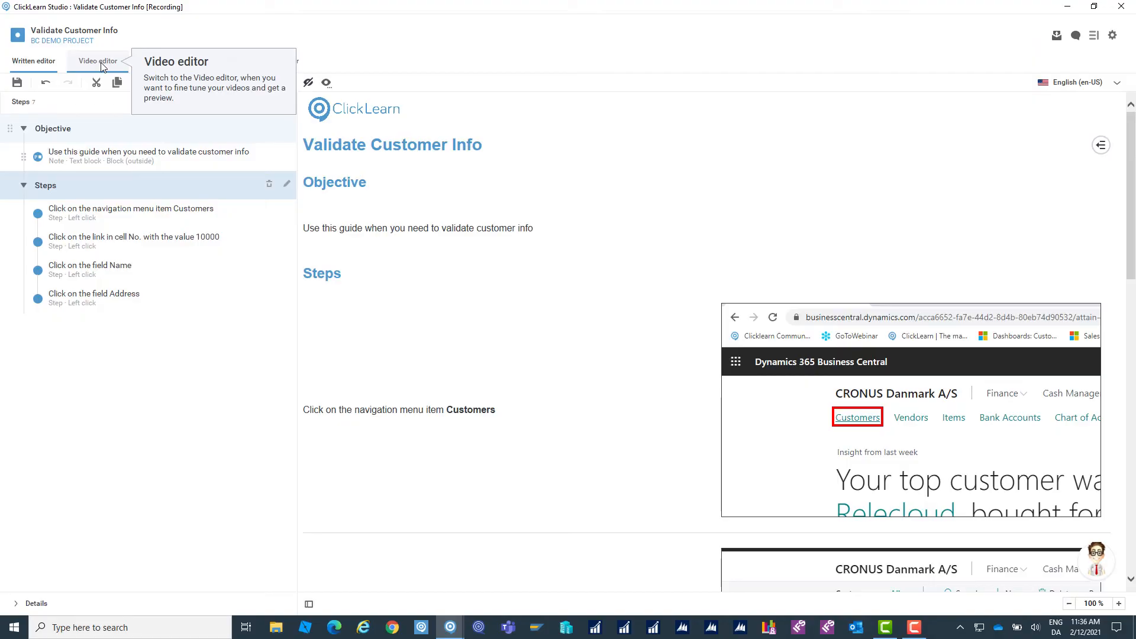
click(53, 128)
Step: Preview the recording's video in the Video editor, pause it, and view the Objective section in the Assist editor
click(96, 61)
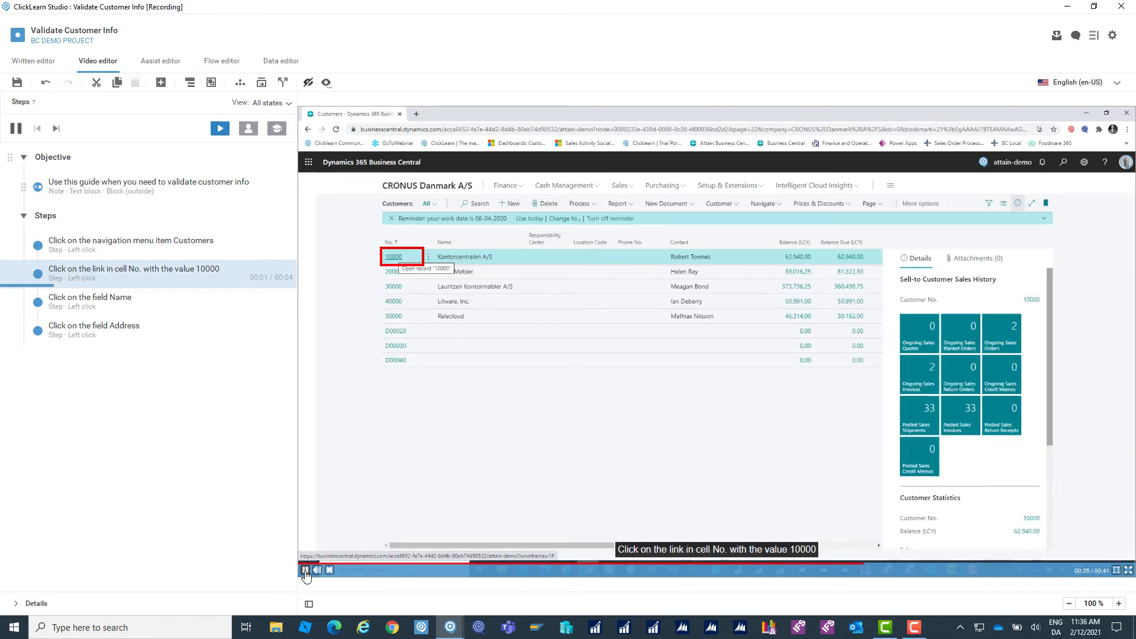
click(306, 571)
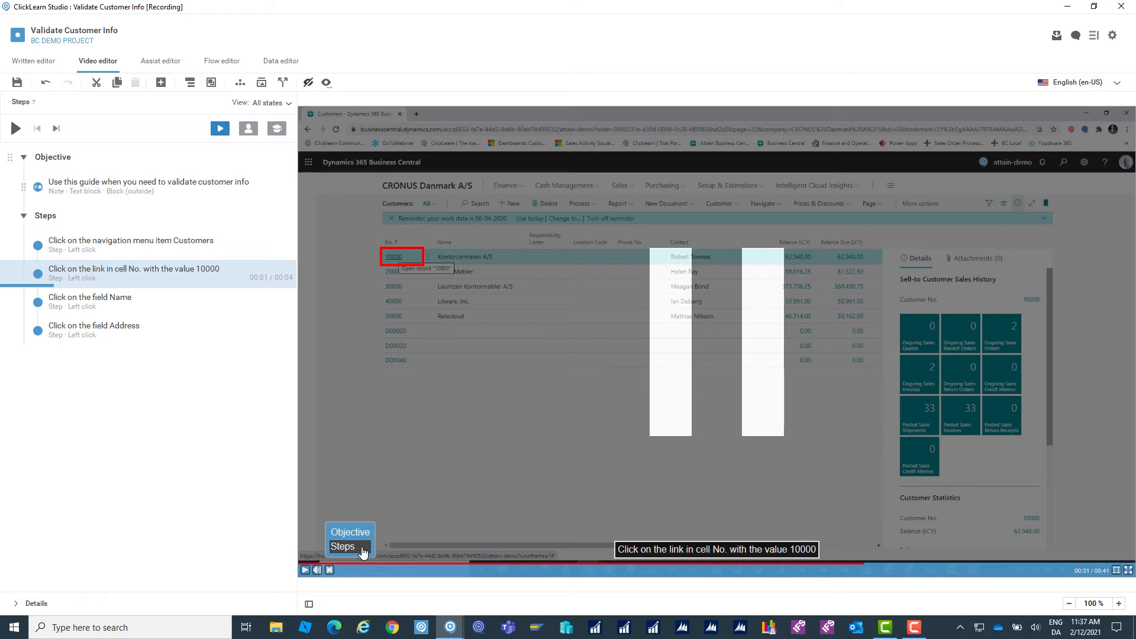
click(159, 60)
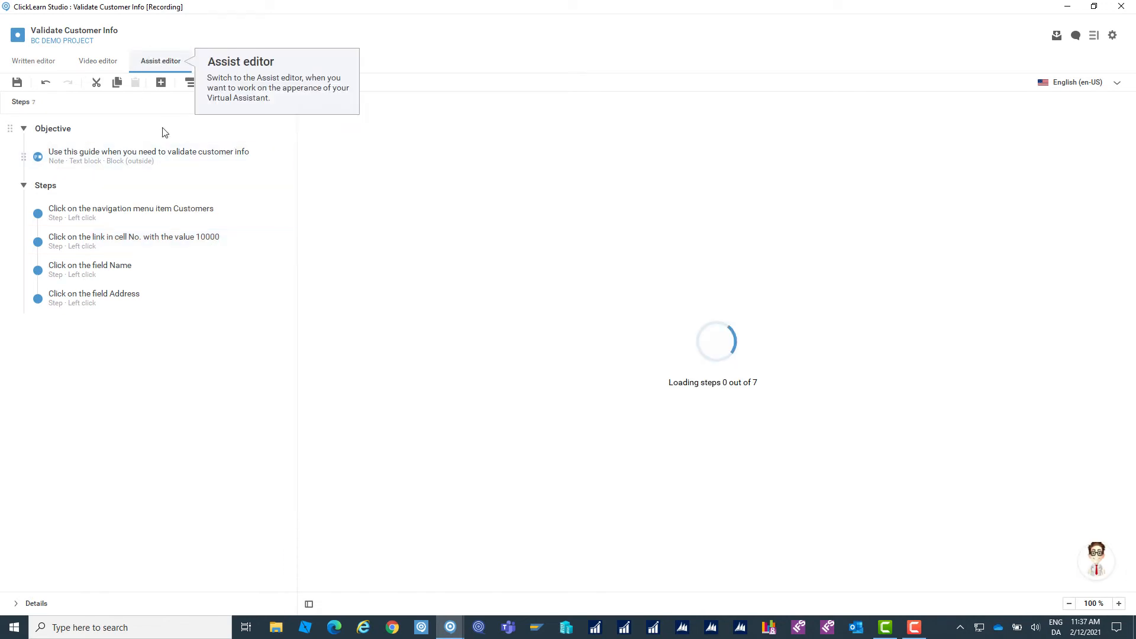
click(49, 133)
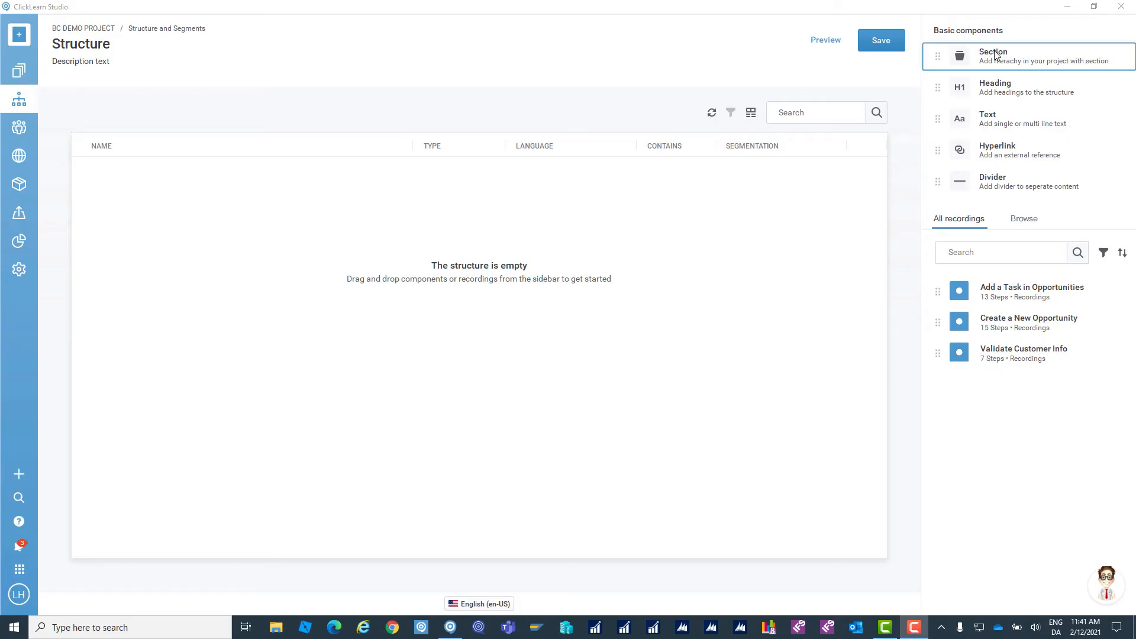
Step: Add a section titled Sales to the empty project structure, with the money bag icon in green
drag(995, 54, 304, 217)
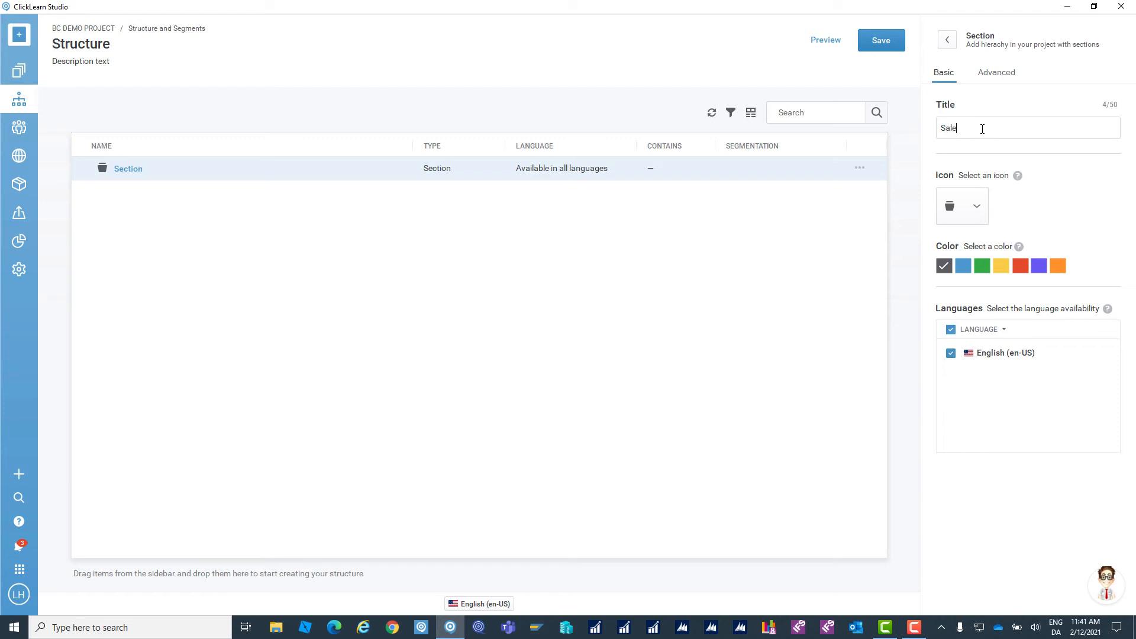
click(980, 211)
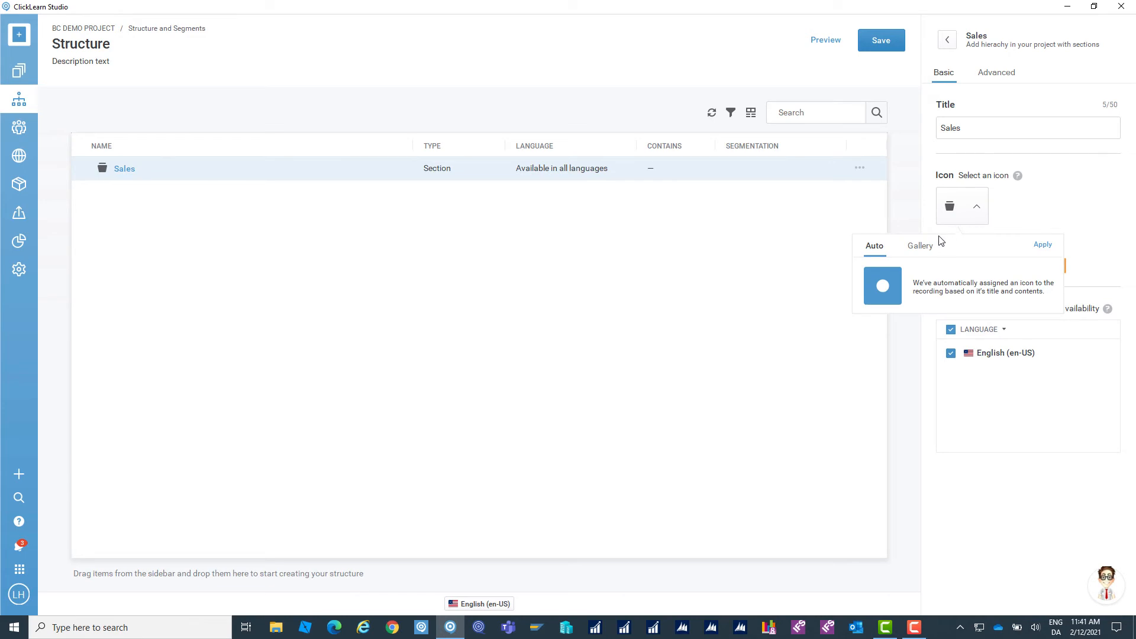
click(928, 246)
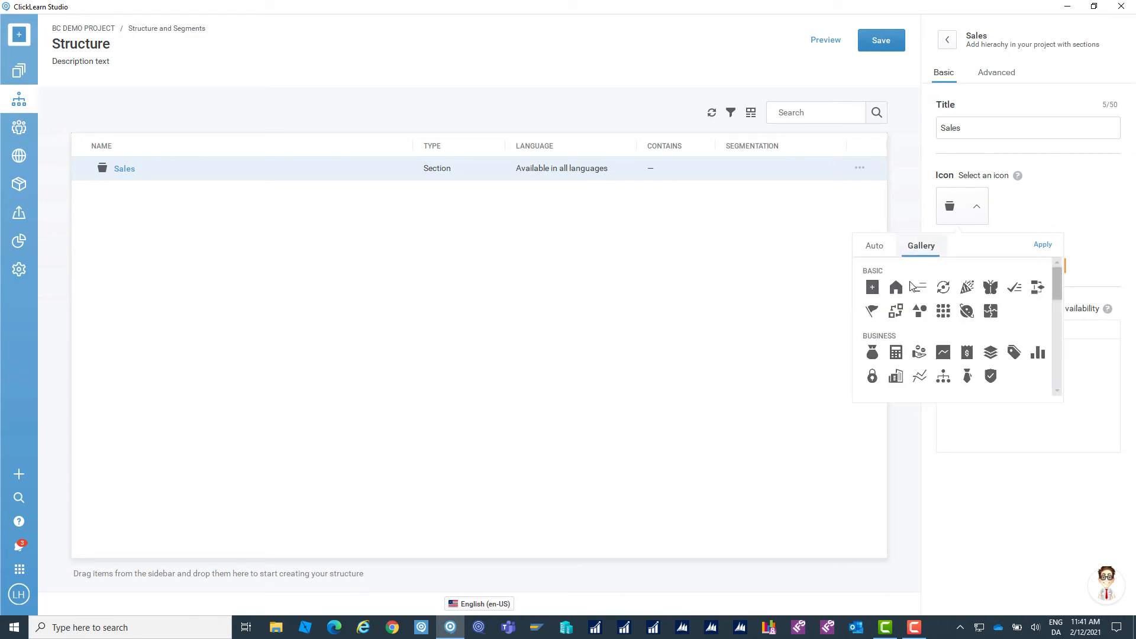
click(873, 353)
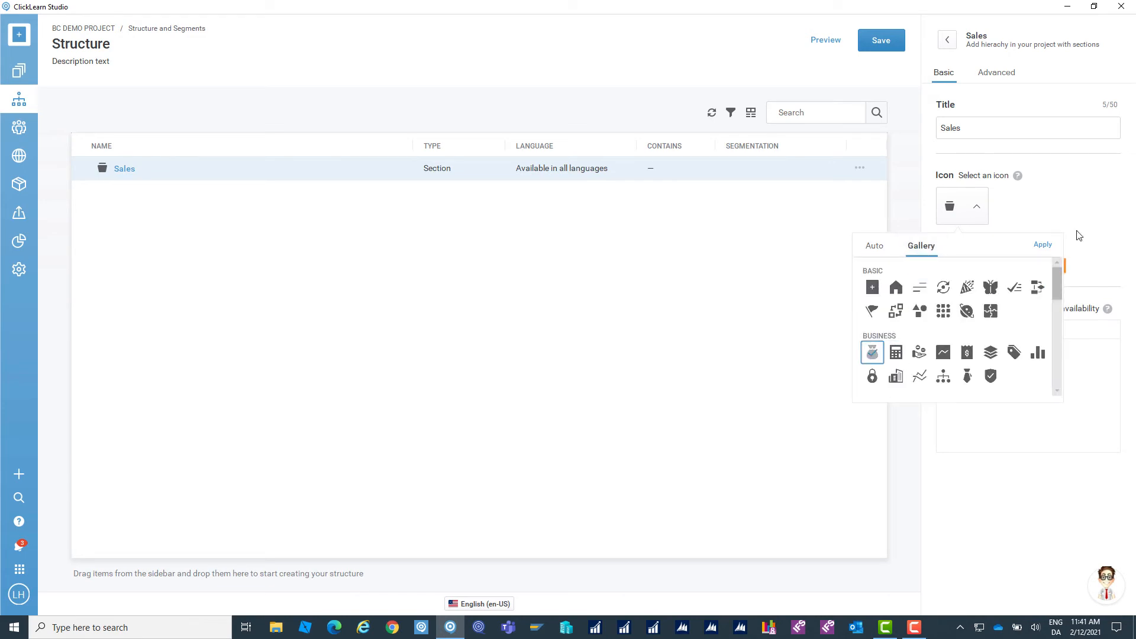
click(1042, 246)
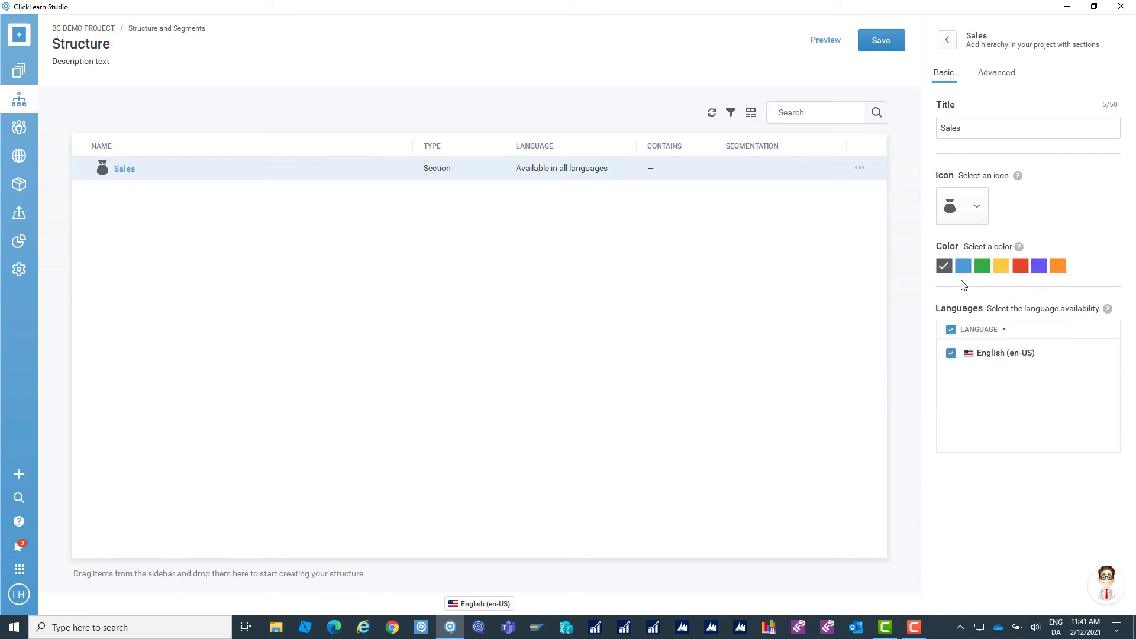
click(984, 266)
click(949, 41)
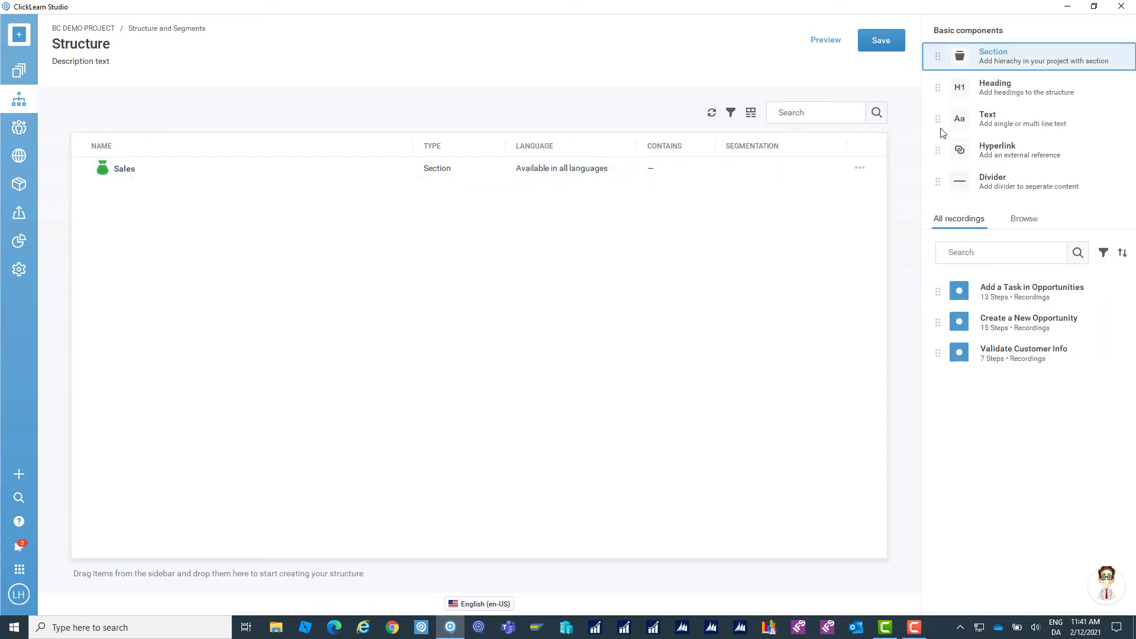
Step: Add a second section below Sales in the project structure and title it HR
drag(1034, 56, 221, 222)
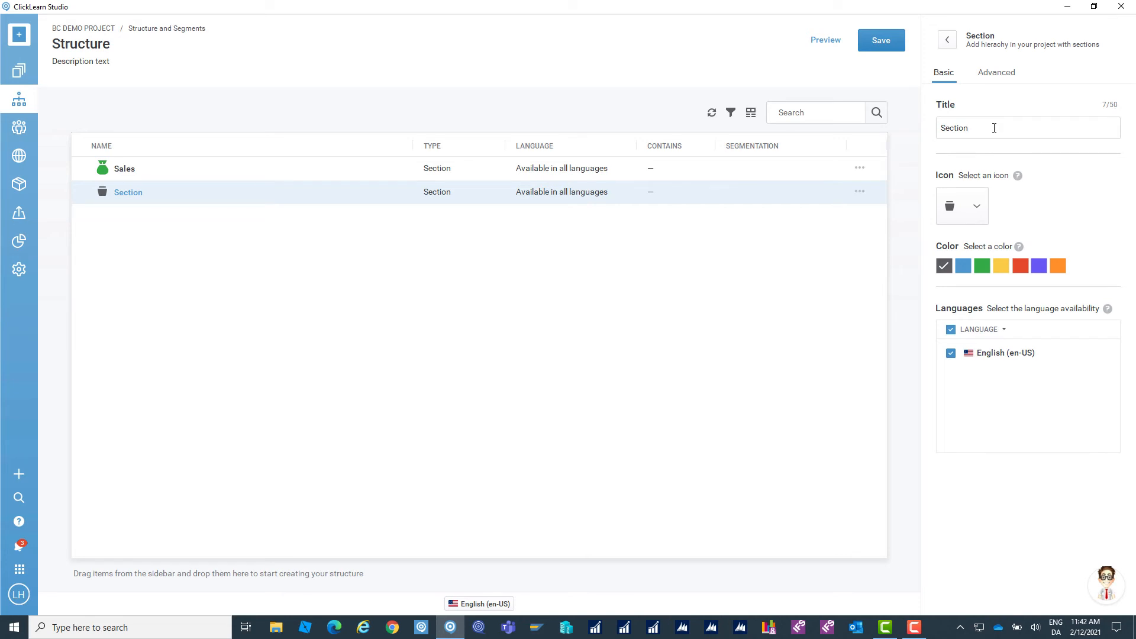
key(BackSpace)
key(BackSpace)
key(BackSpace)
key(BackSpace)
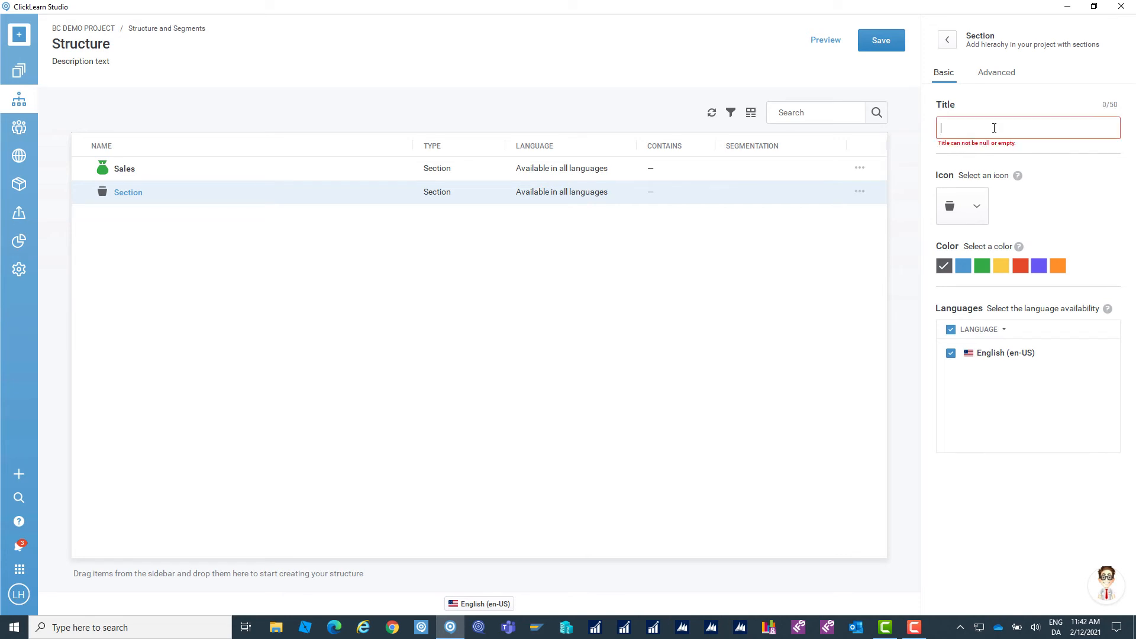
text(HR)
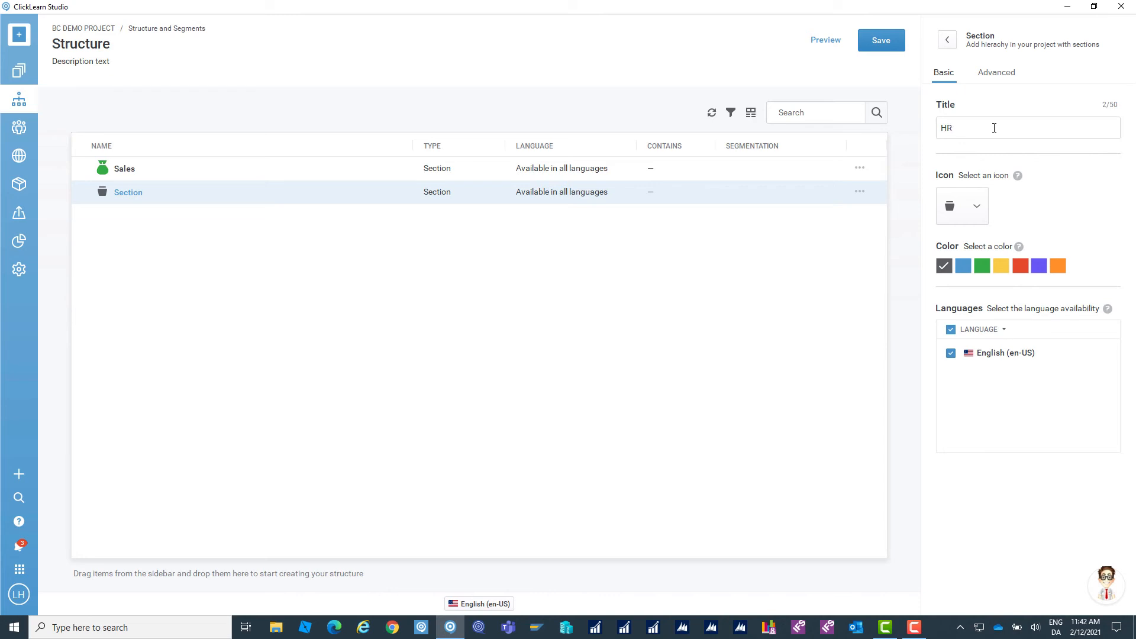
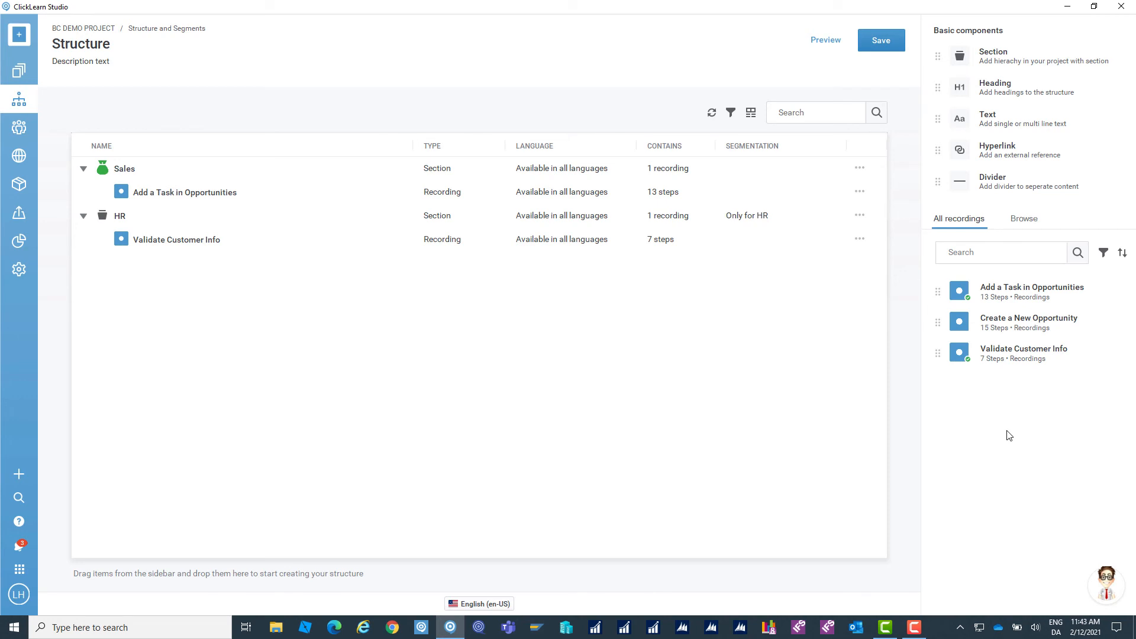
Step: Preview the project structure in a maximized window and open its HR section
click(823, 41)
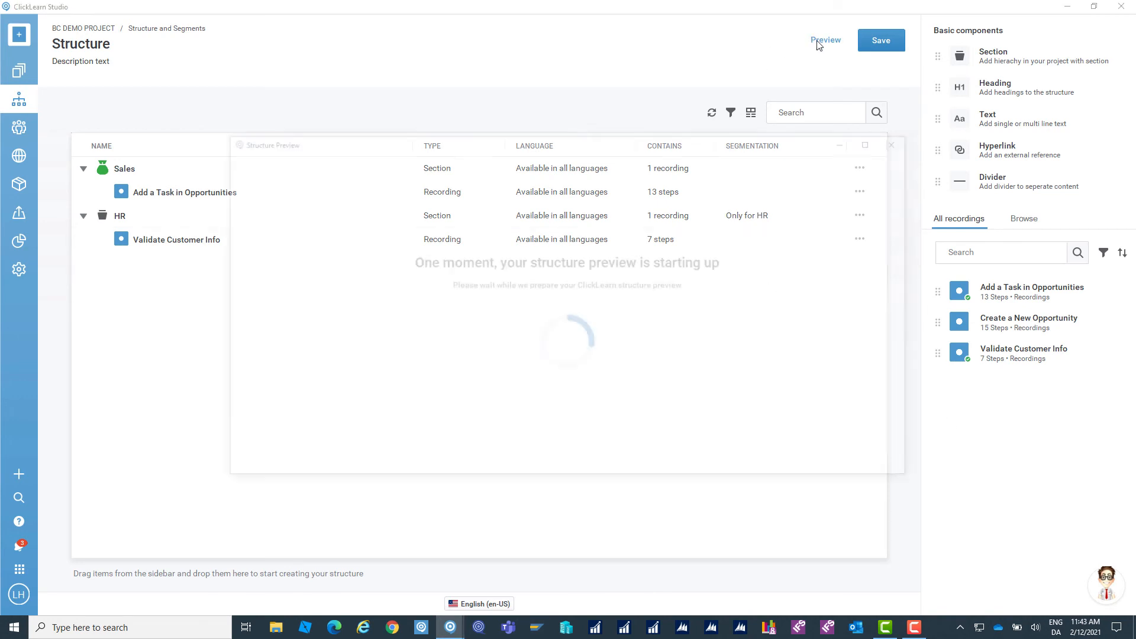
click(880, 143)
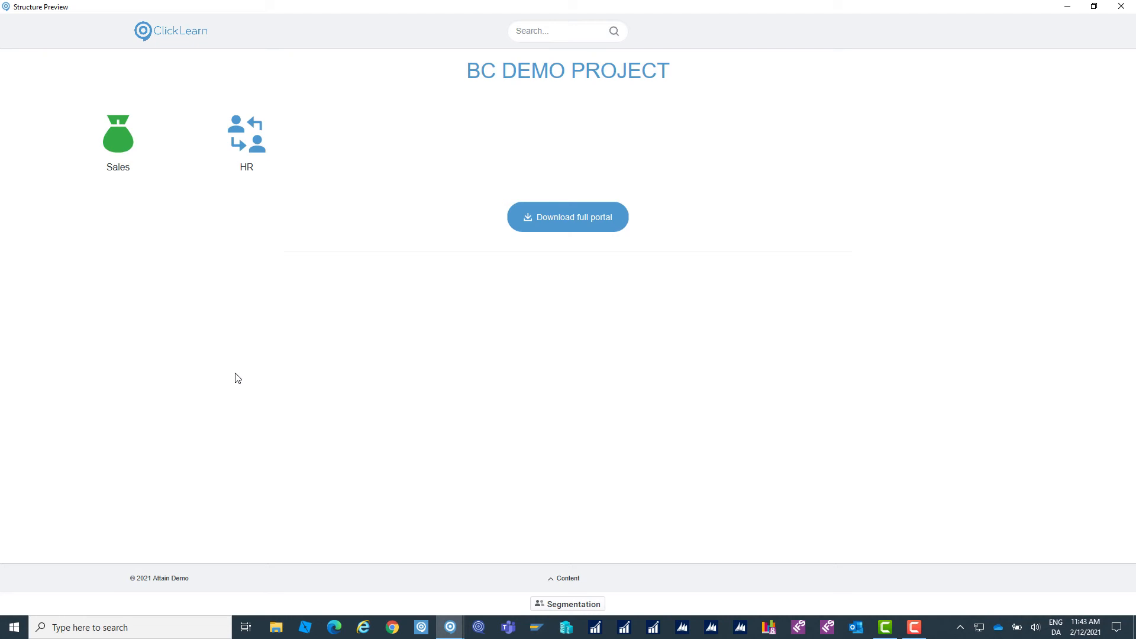
click(249, 128)
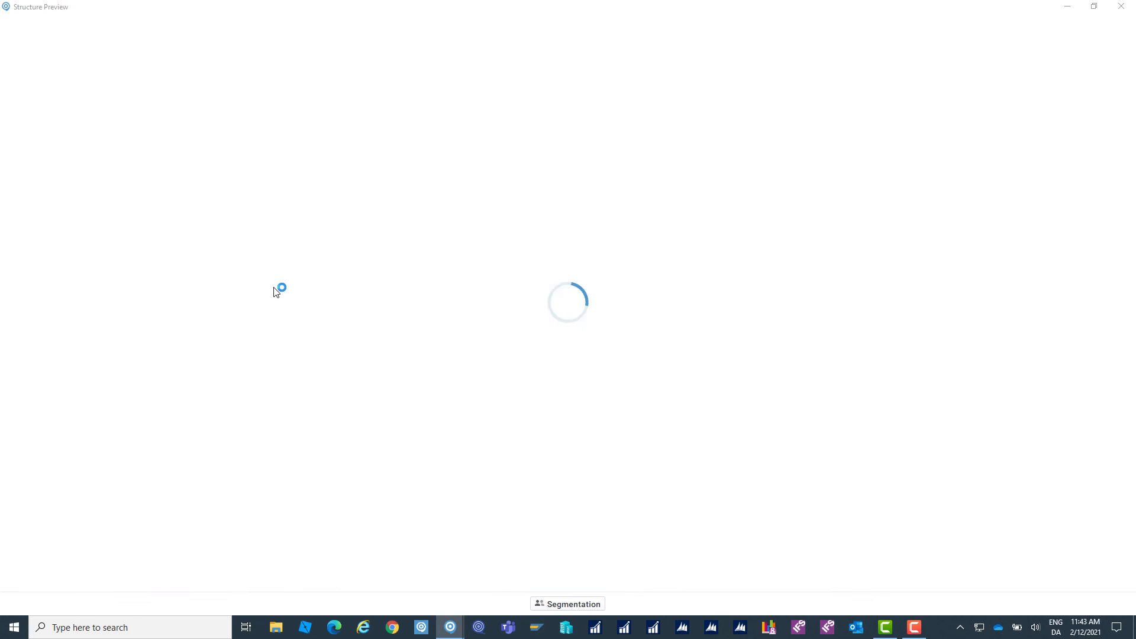
click(996, 104)
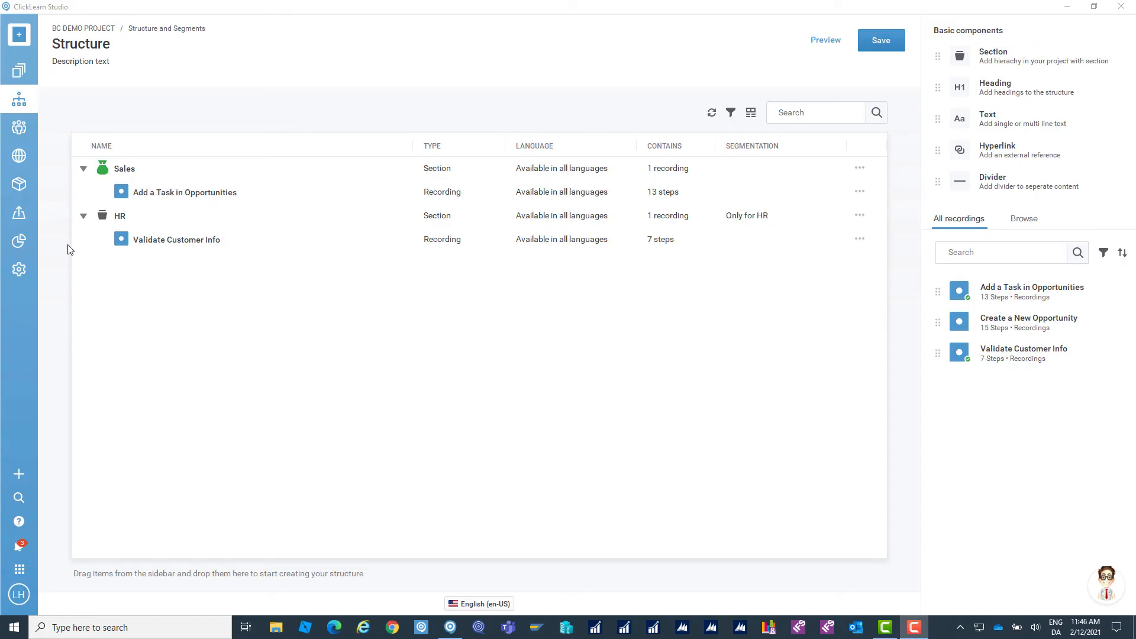
Step: Start publishing the project with ContentCloud as its deployment and continue to the language selection
click(20, 215)
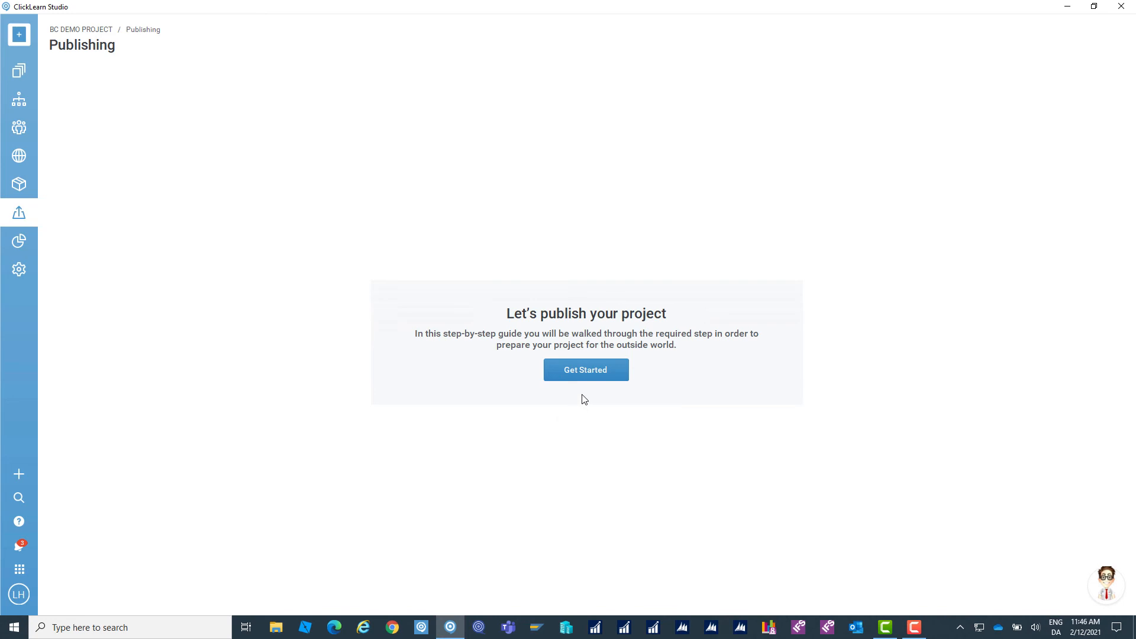
click(596, 370)
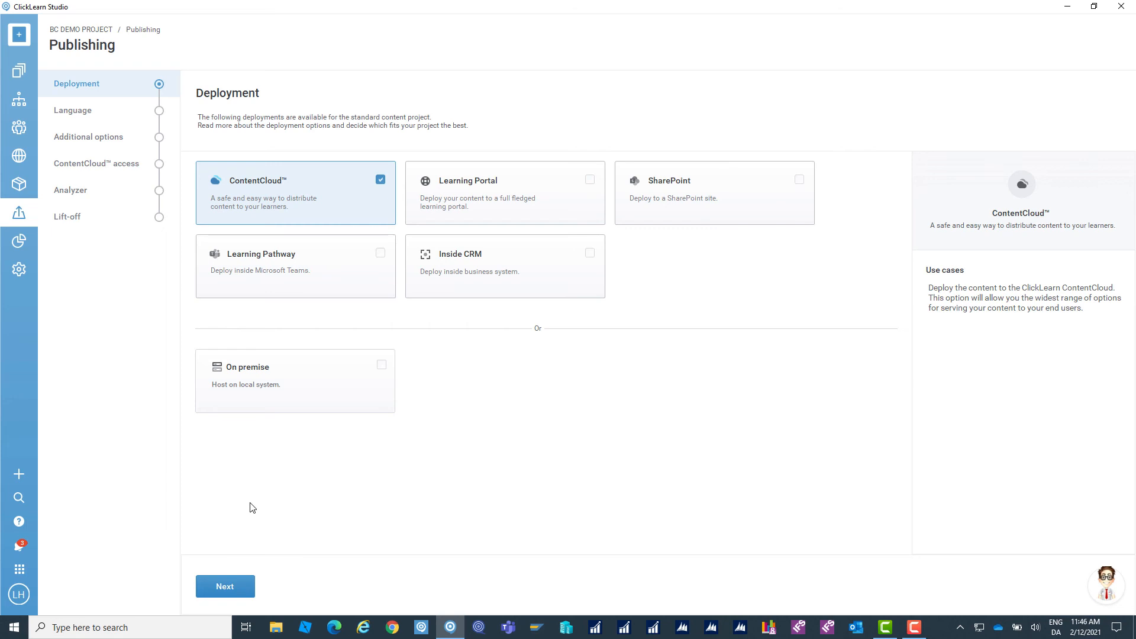
click(242, 591)
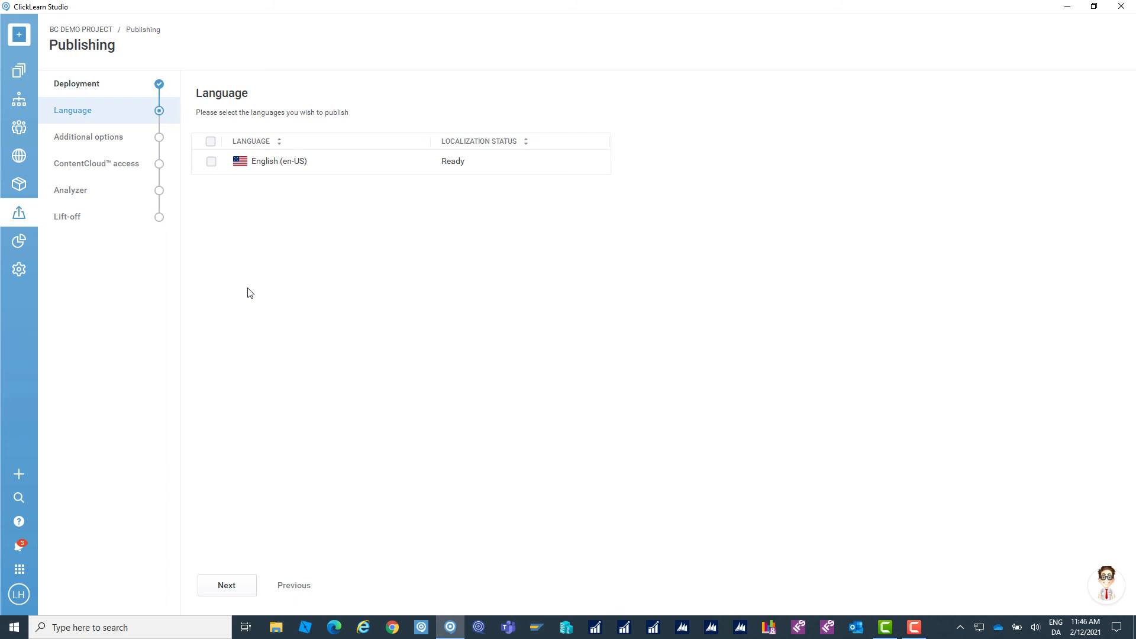
Step: Select English (en-US) for publishing and publish the project with content tracking enabled and the default ContentCloud access
click(213, 168)
click(235, 585)
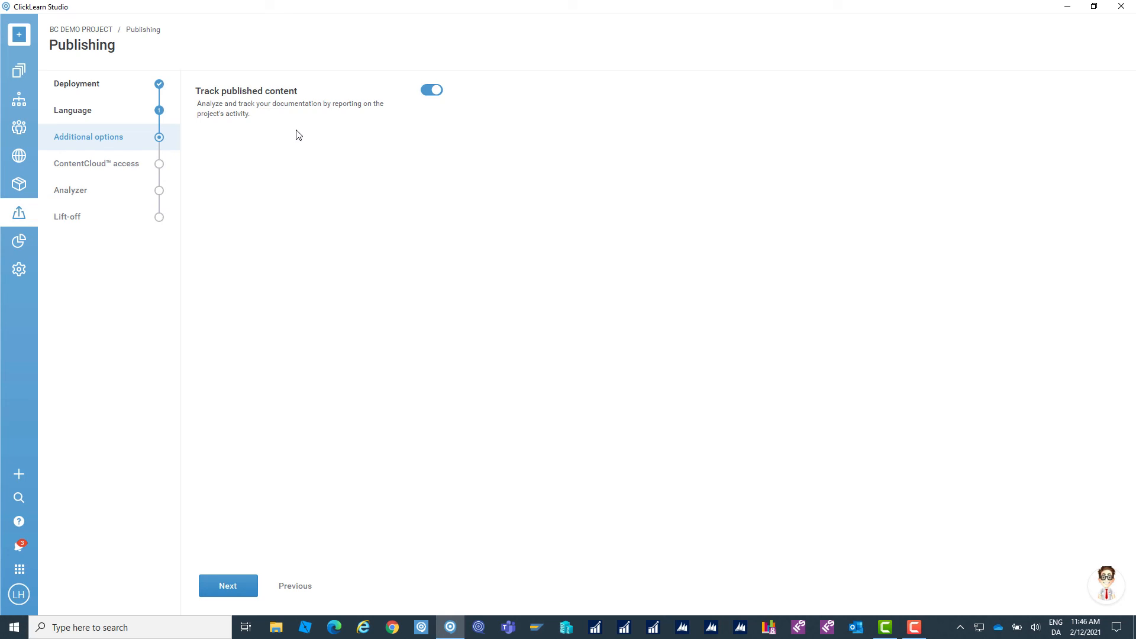
click(231, 587)
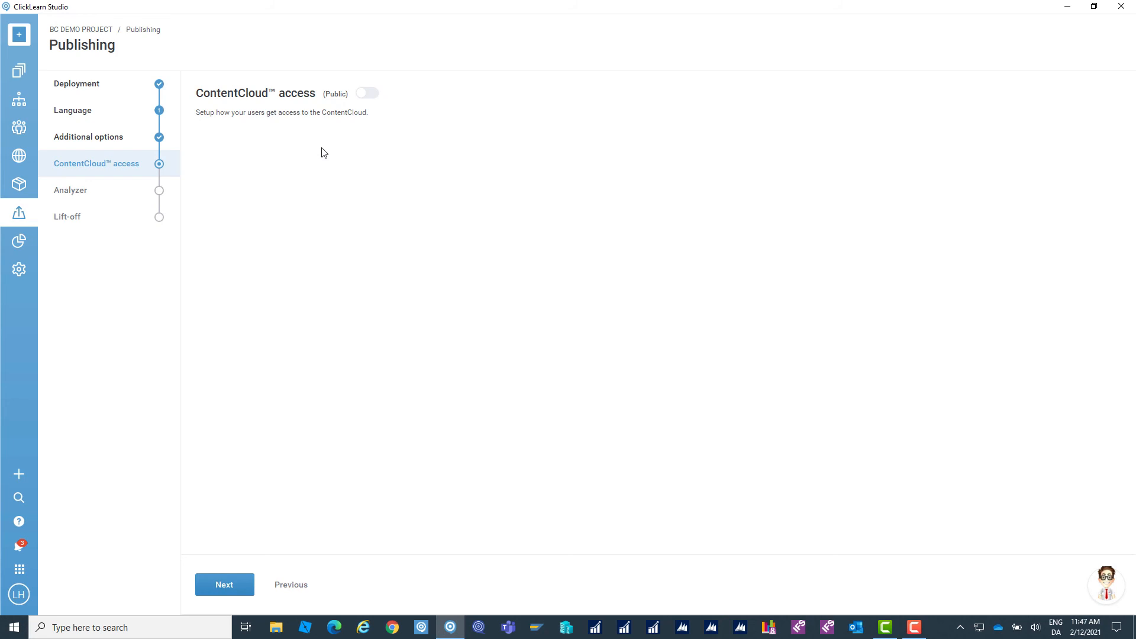
click(242, 592)
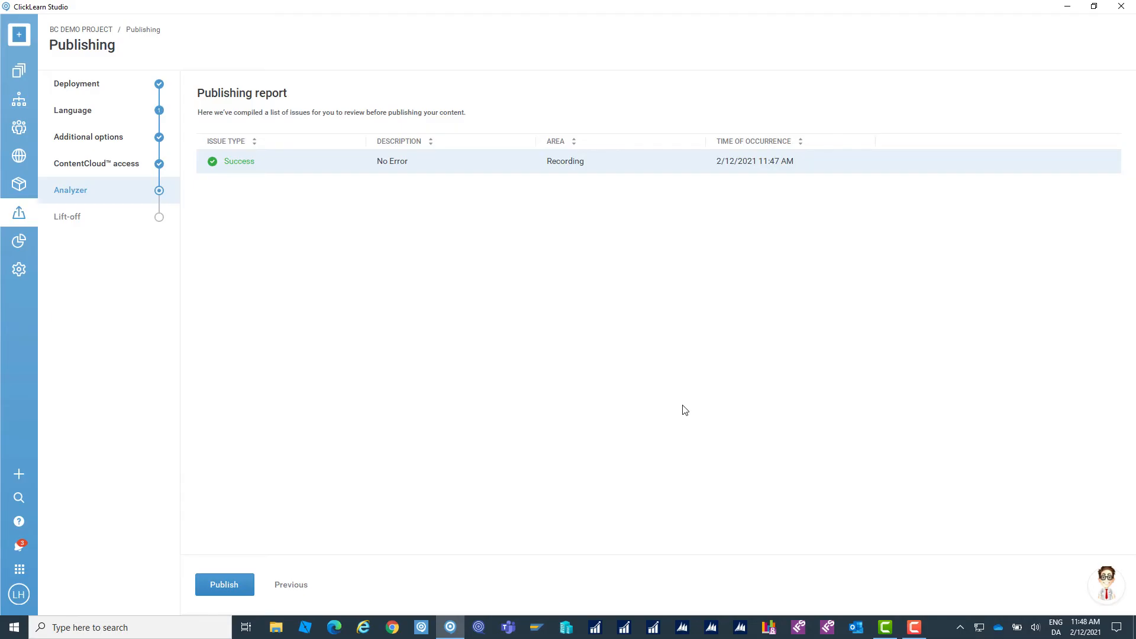
click(234, 580)
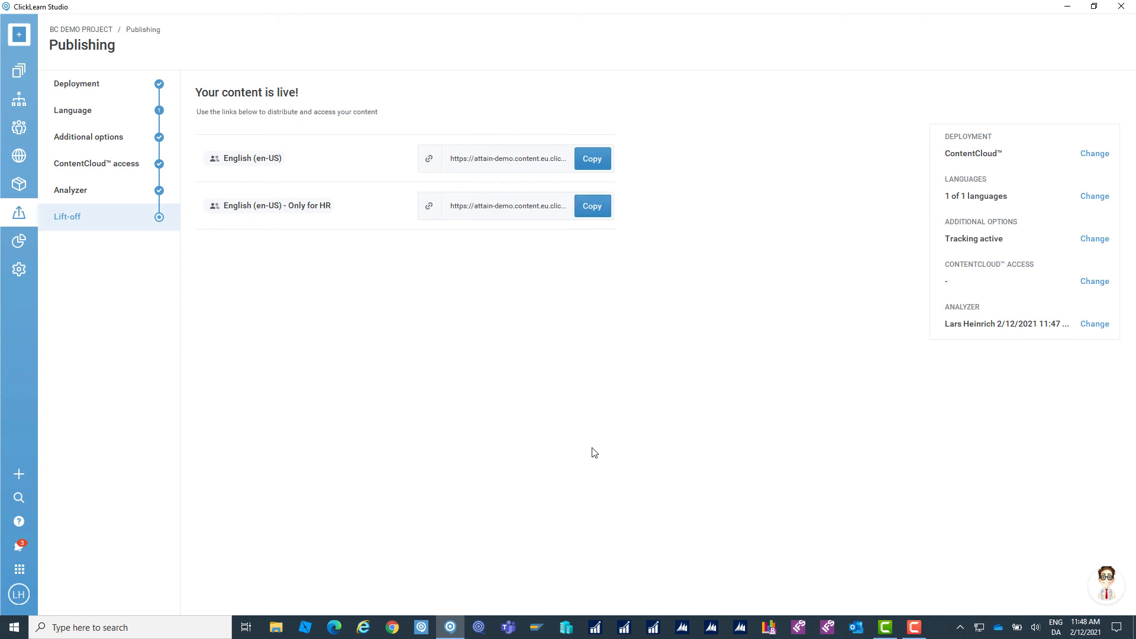
Step: Switch to Chrome and open Validate Customer Info from the HR section of the published BC DEMO PROJECT portal
click(392, 633)
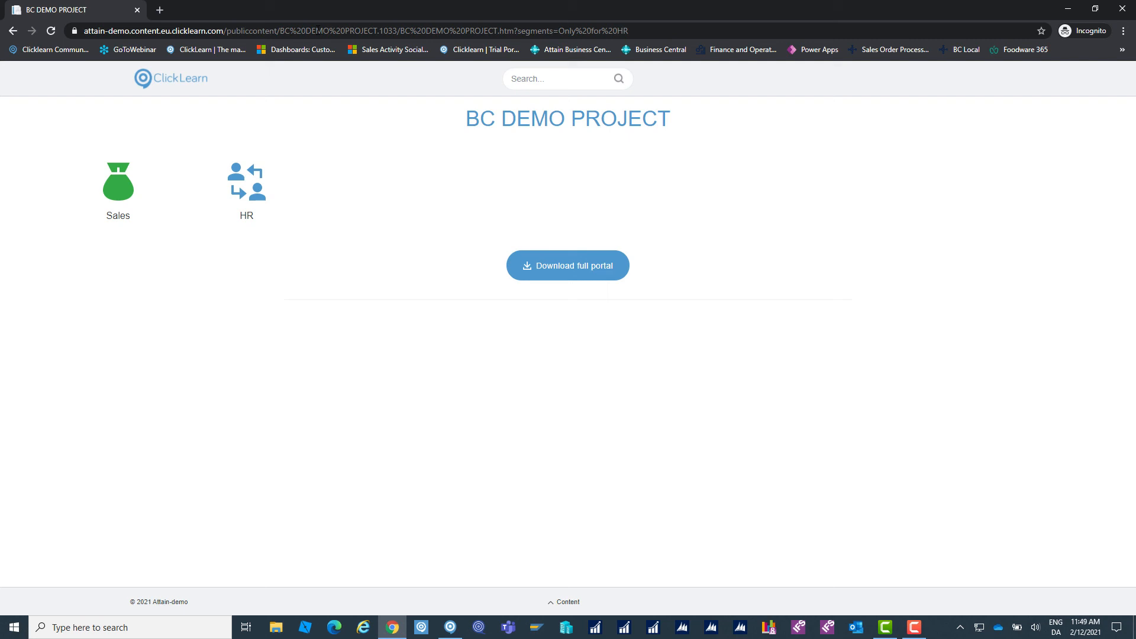
click(247, 189)
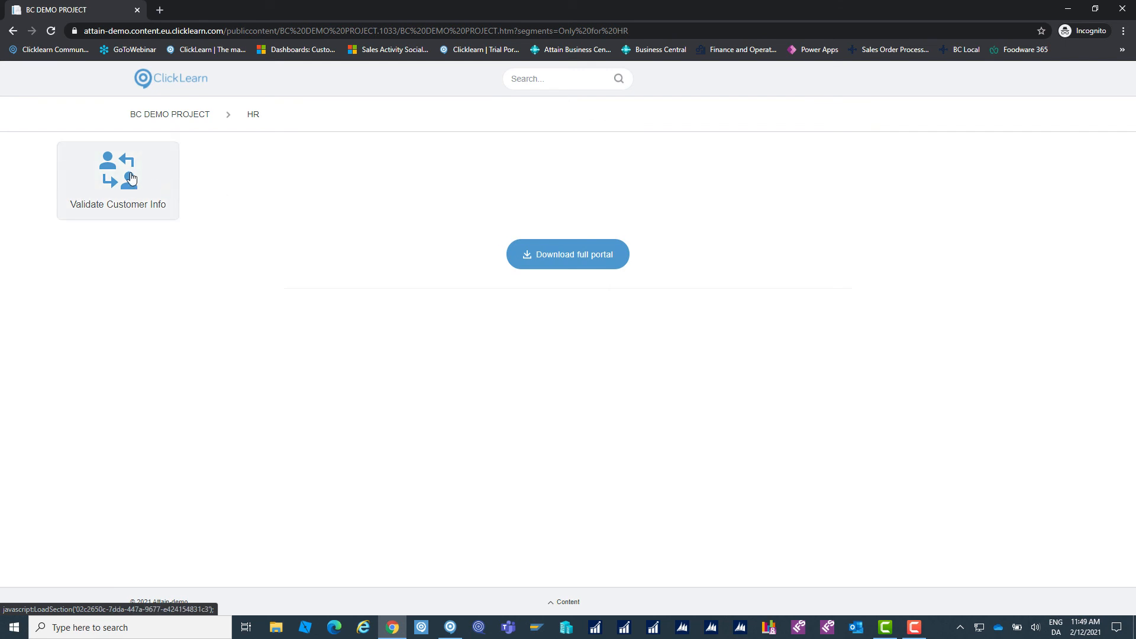
click(132, 177)
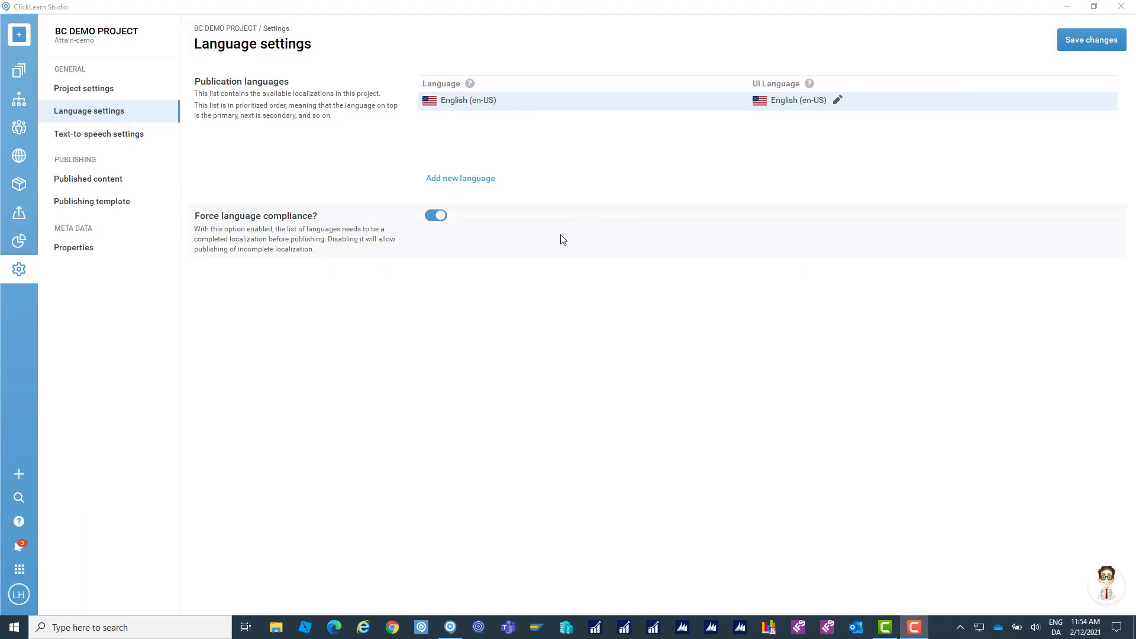
Step: Add German (de-DE) as a publication language in the project's language settings
click(468, 179)
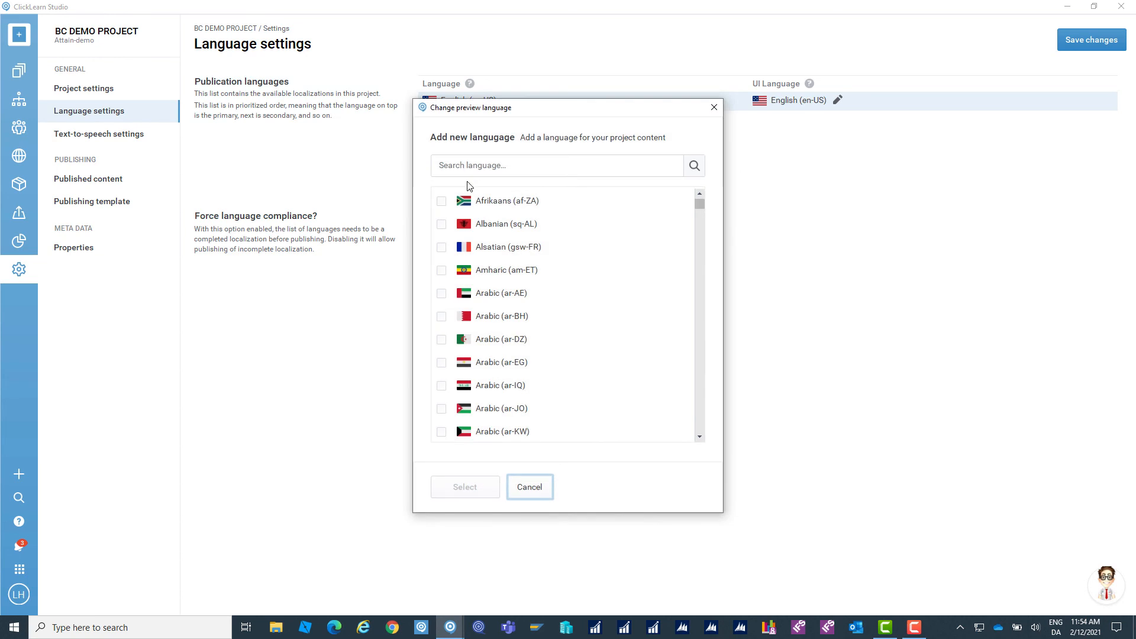
click(535, 171)
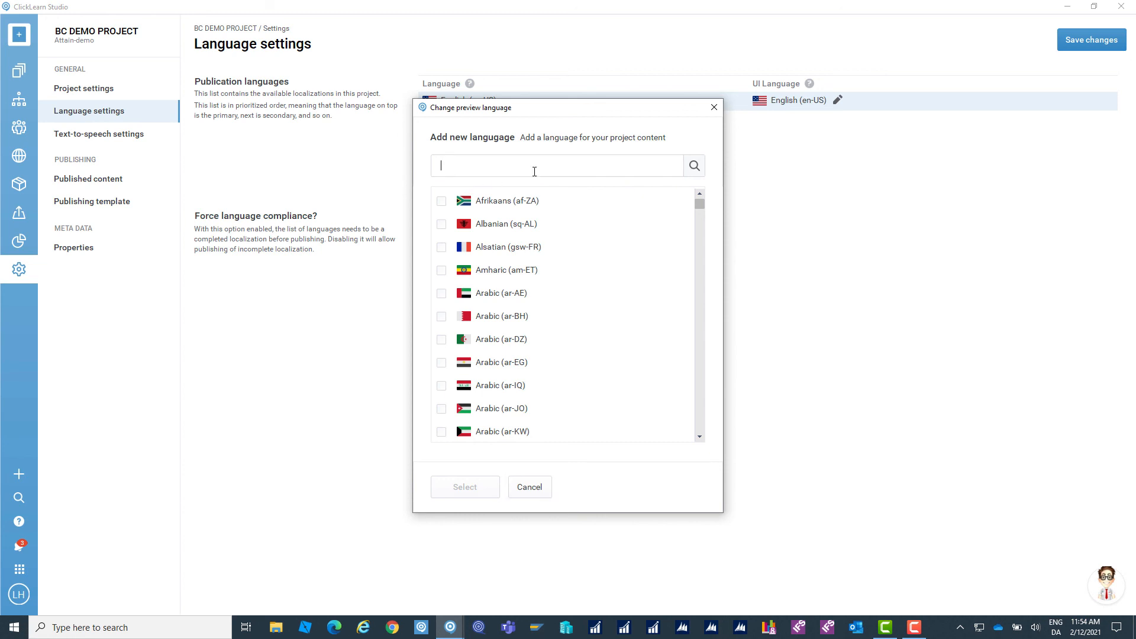
text(Germ)
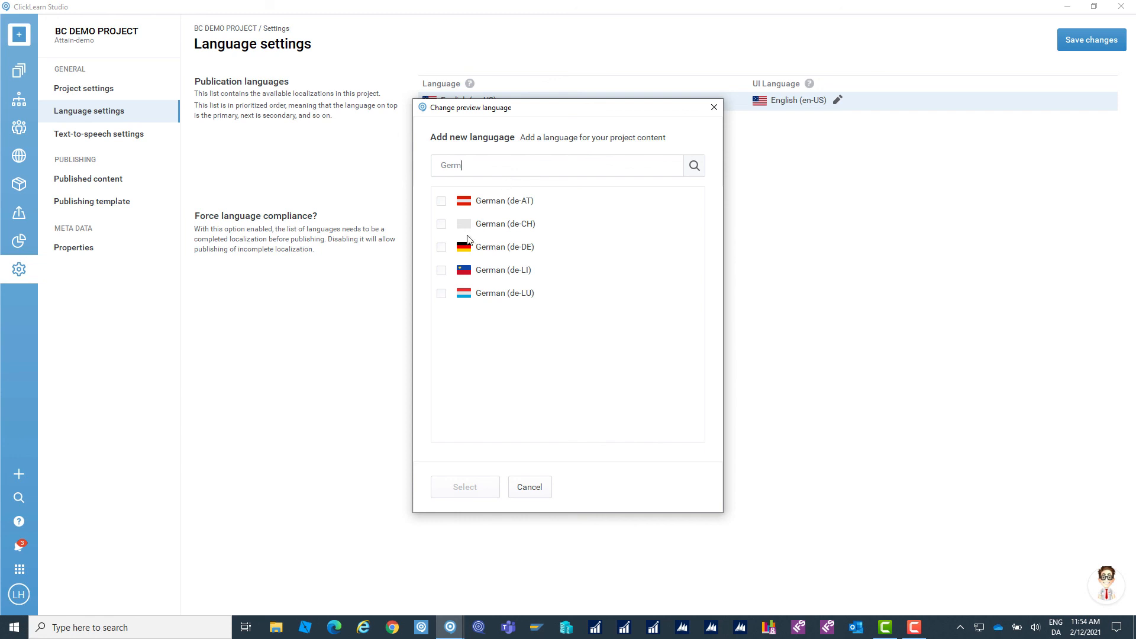
click(442, 249)
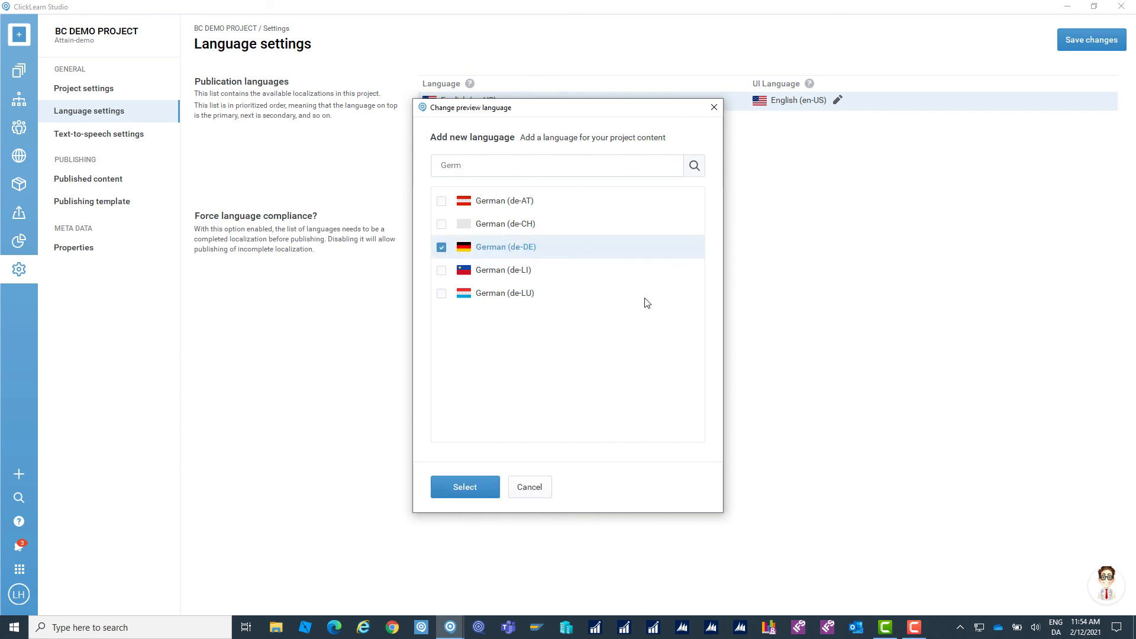
click(489, 495)
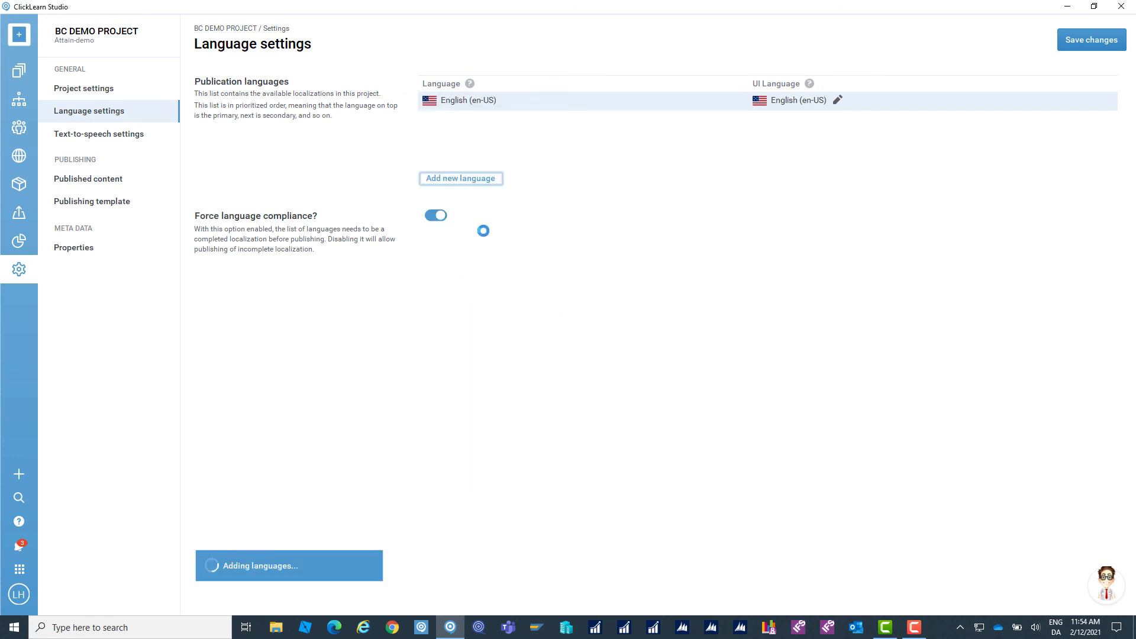
Step: Add Spanish (es-ES) as a publication language and set its UI language to English (en-US)
click(478, 182)
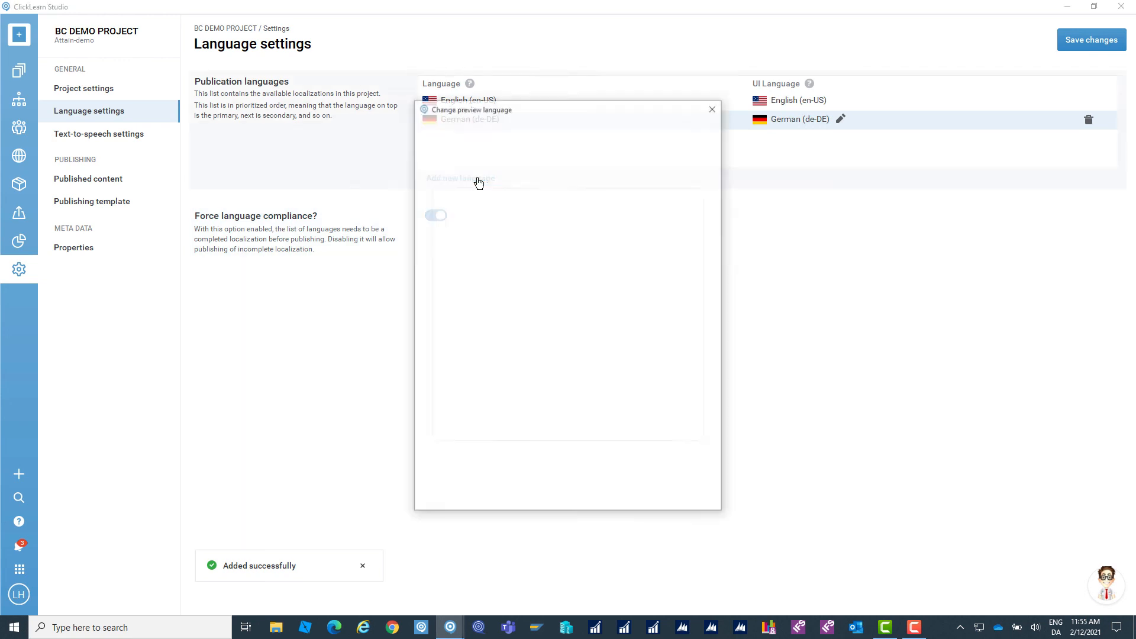
text(Spa)
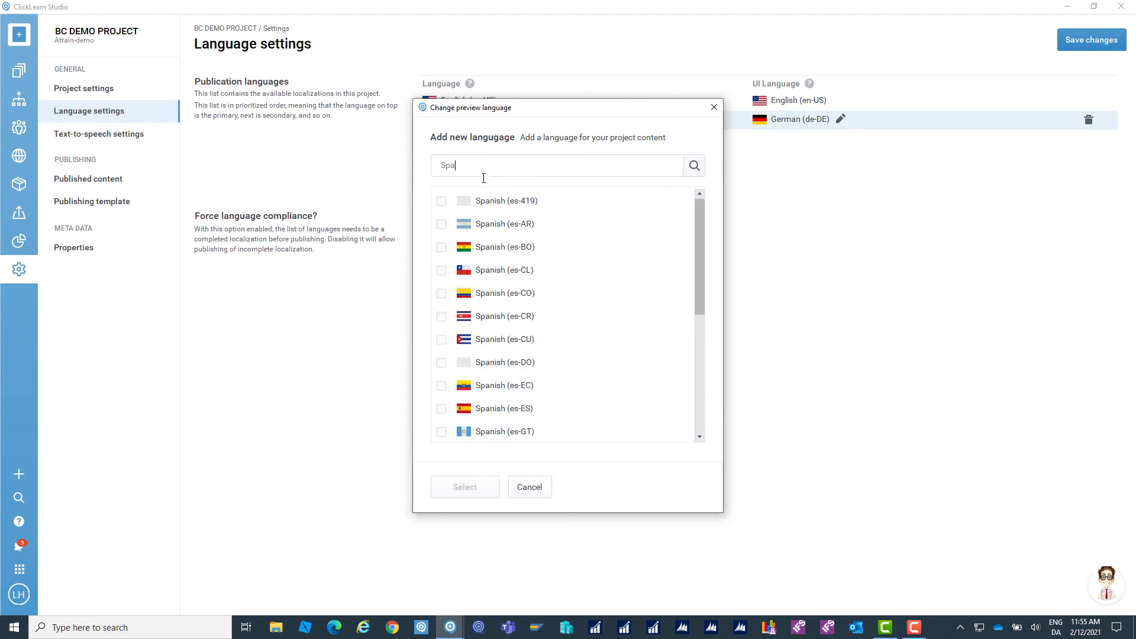
click(442, 409)
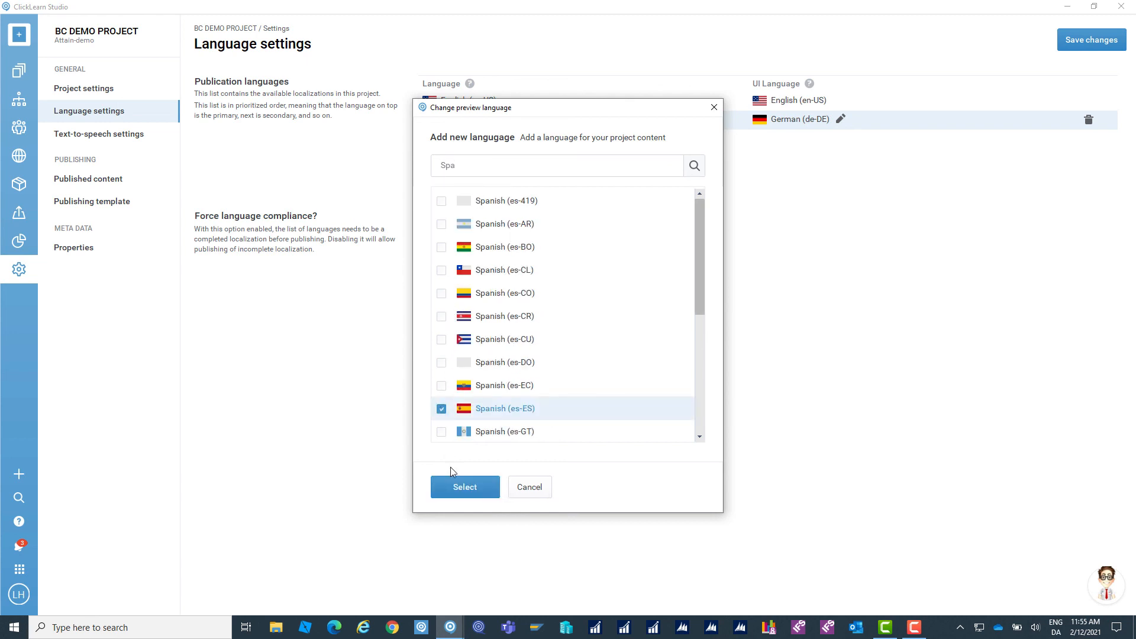
click(466, 487)
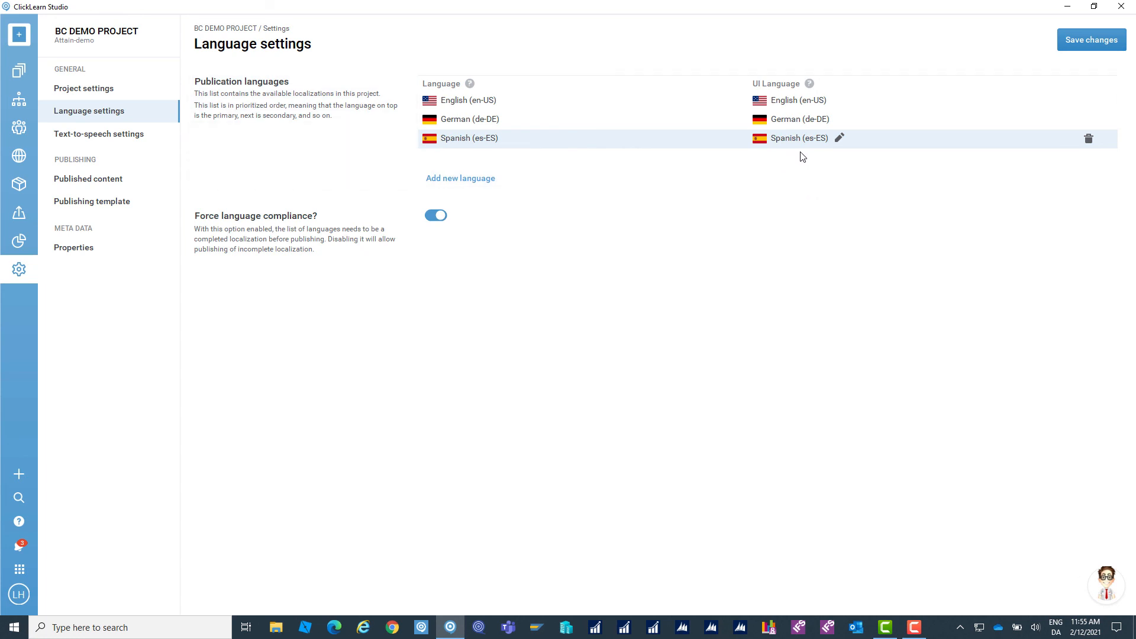
click(841, 141)
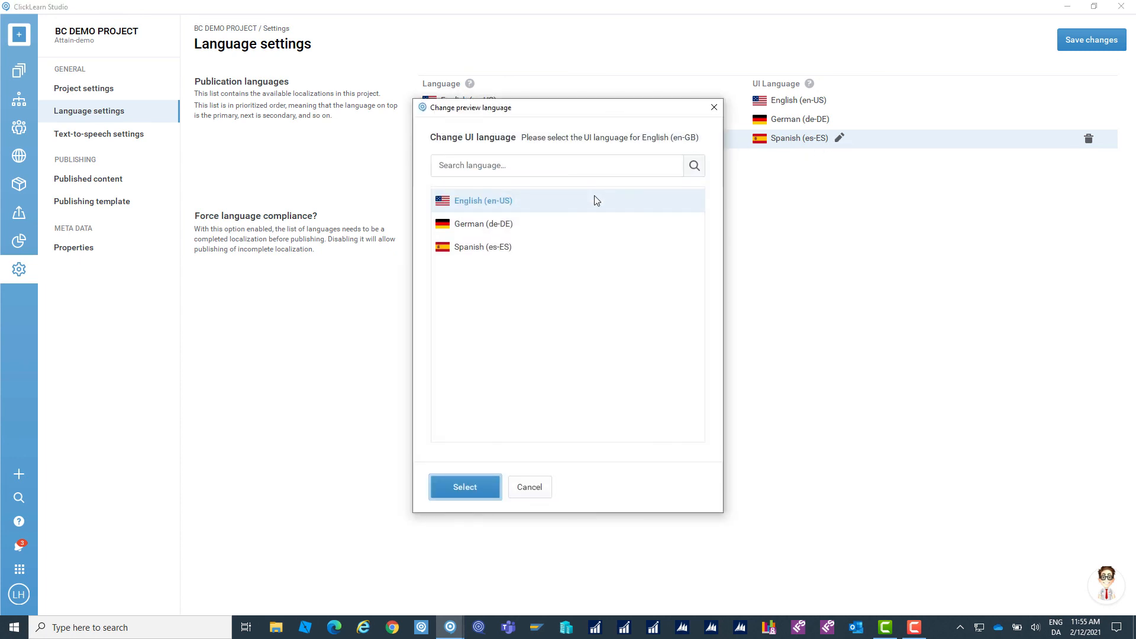
click(471, 482)
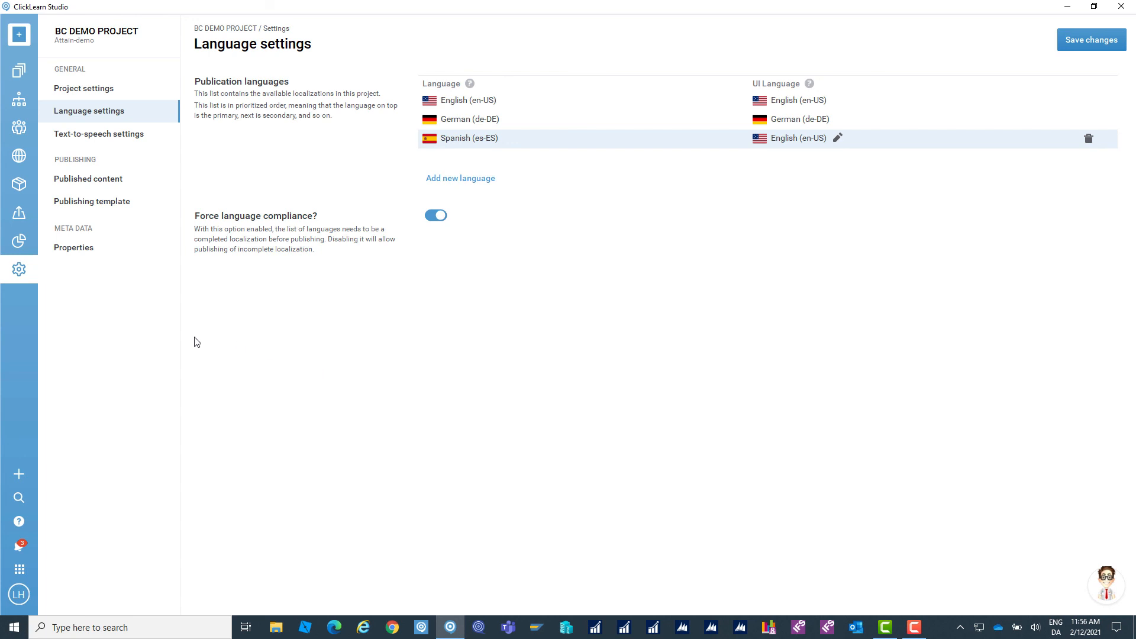
Step: Run the localization analyzer for the project's languages
click(18, 159)
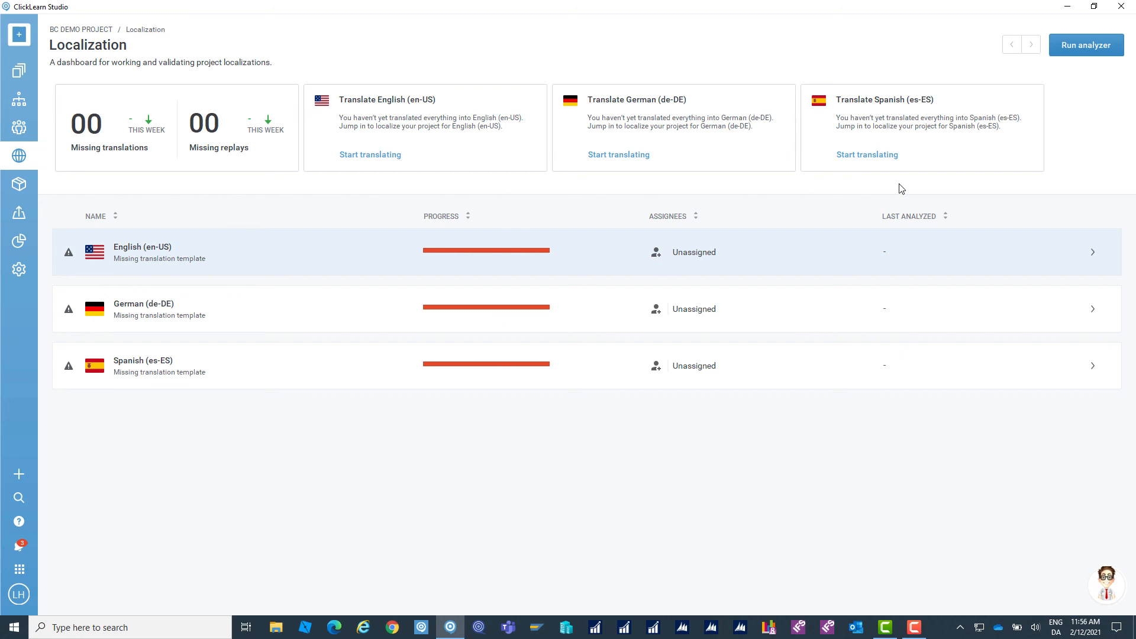
click(1086, 47)
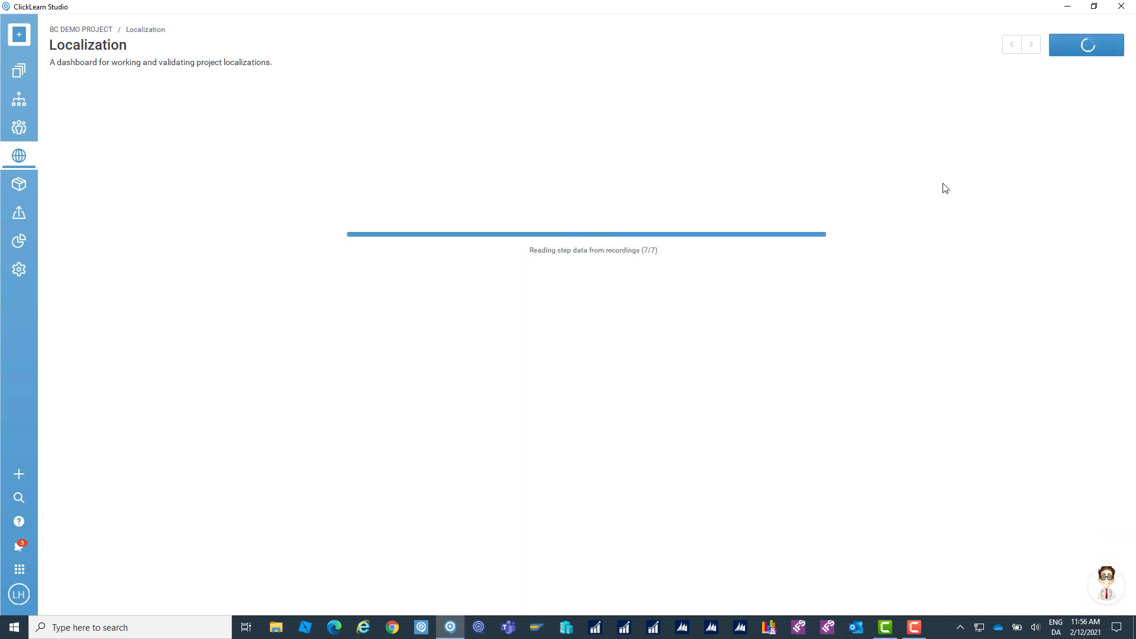